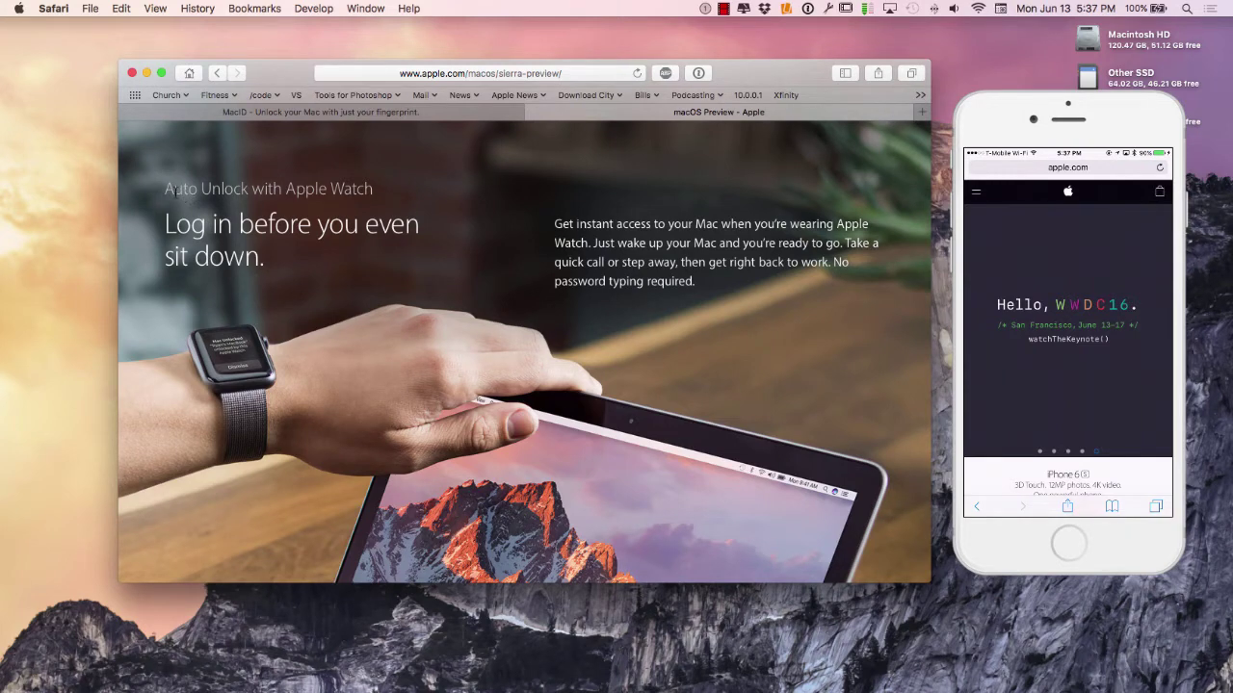
Highlight the Sierra Auto Unlock description, then switch to the MacID website tab
left_click_drag(163, 189, 321, 187)
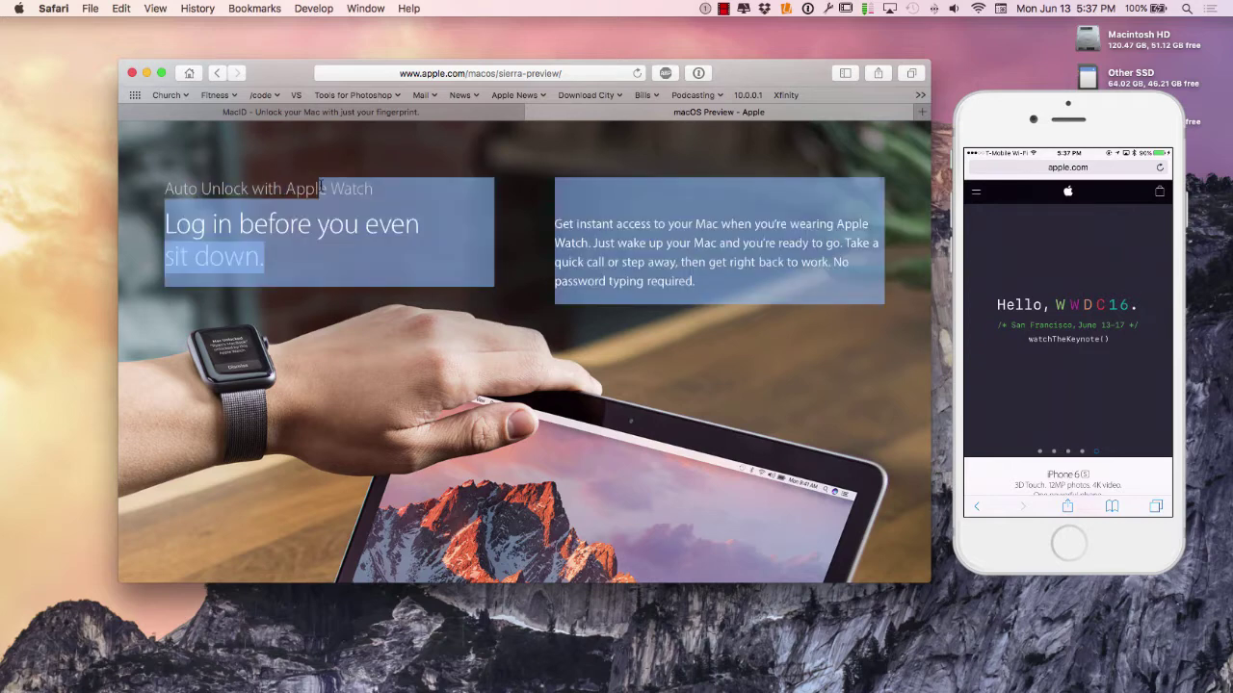
left_click(394, 200)
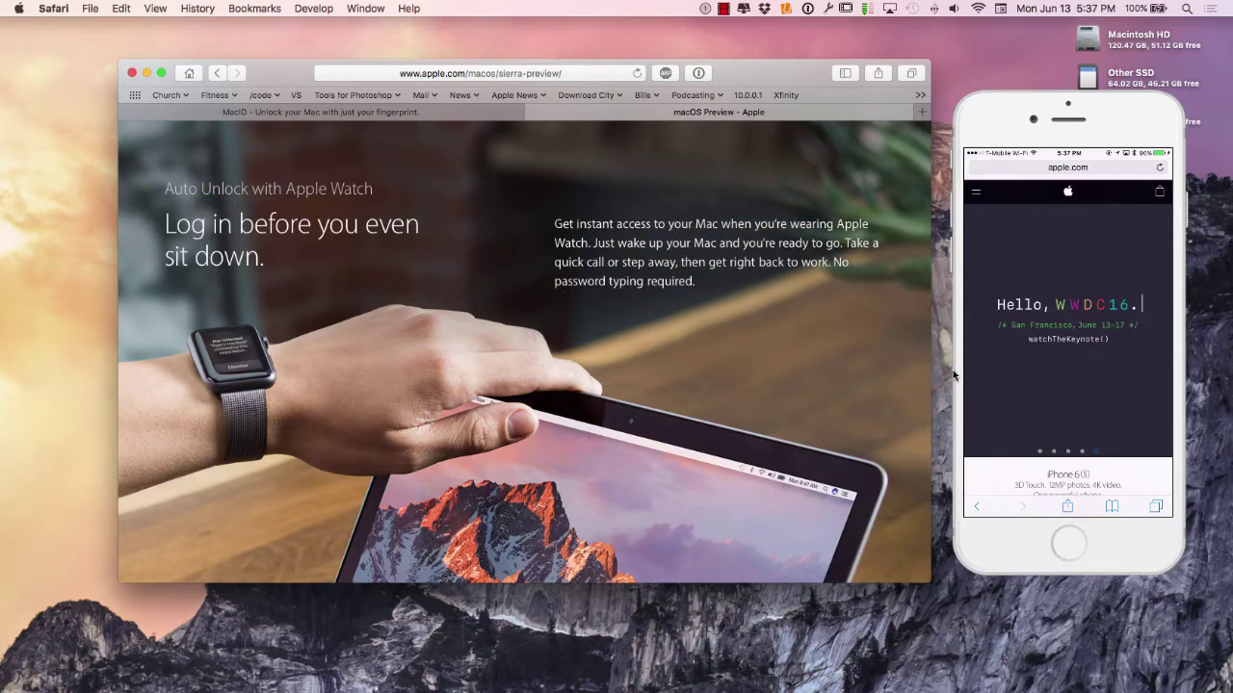
left_click(461, 109)
Scroll through the macid.co page and return to the fingerprint unlock banner
scroll(614, 241, "down", 5)
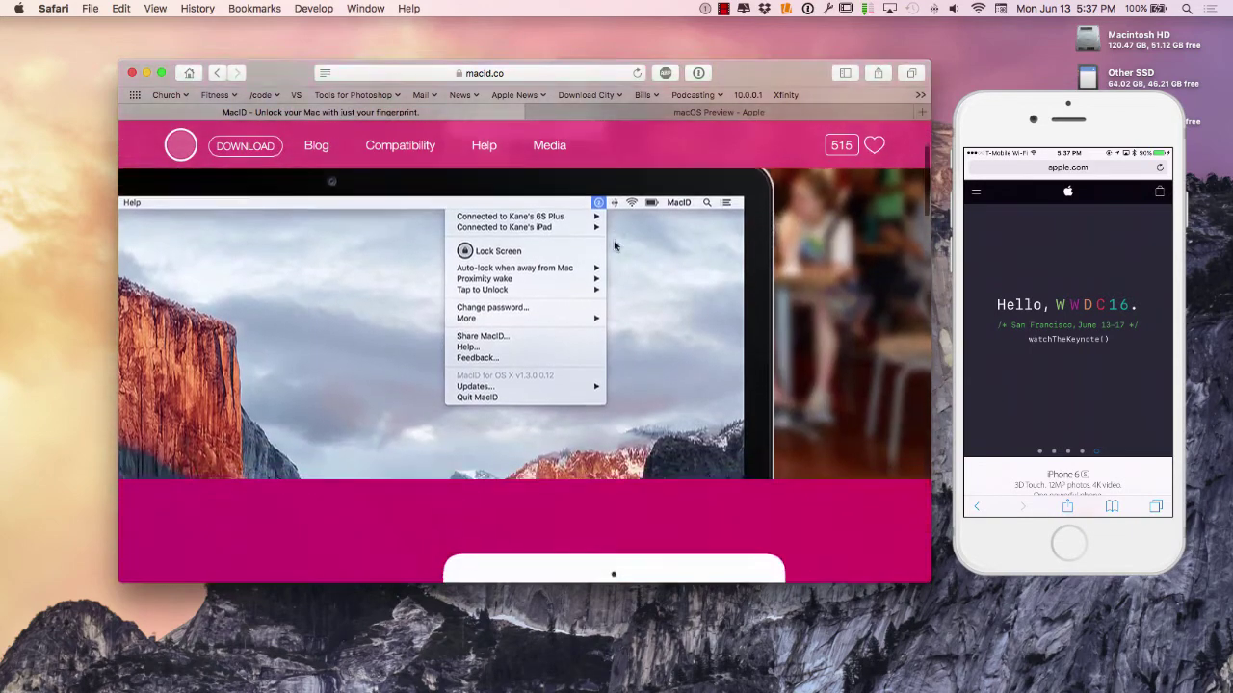
scroll(614, 245, "up", 5)
scroll(614, 245, "down", 6)
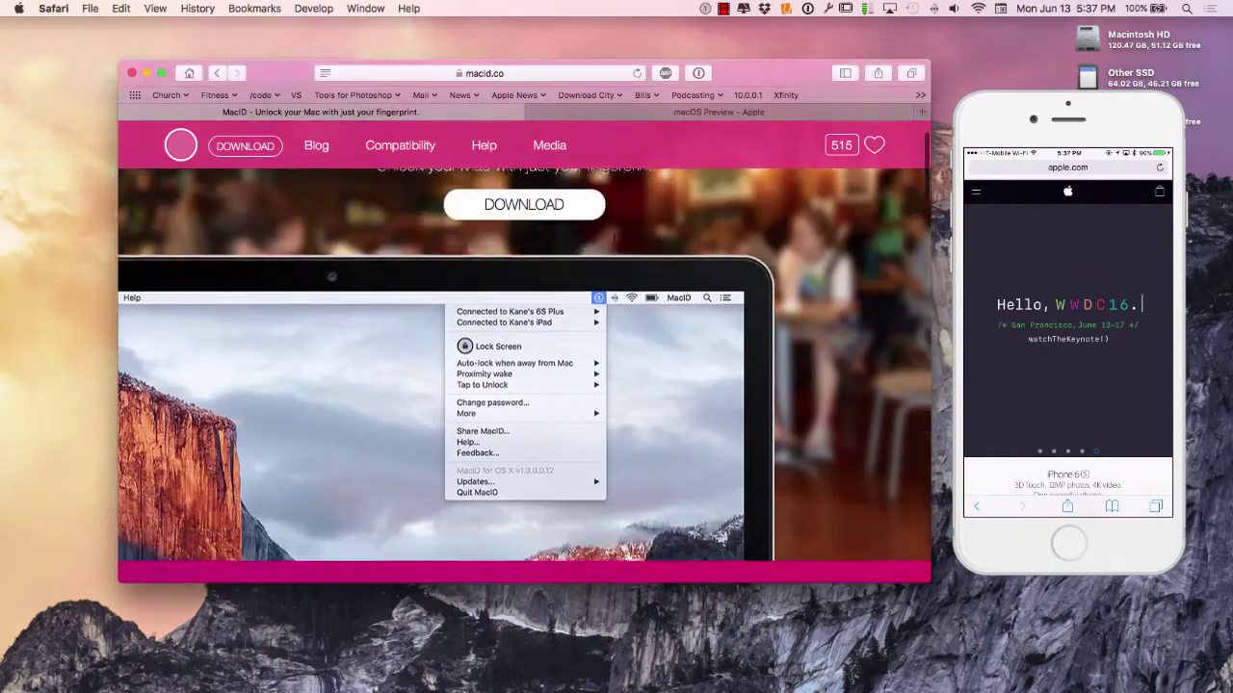
scroll(613, 244, "down", 6)
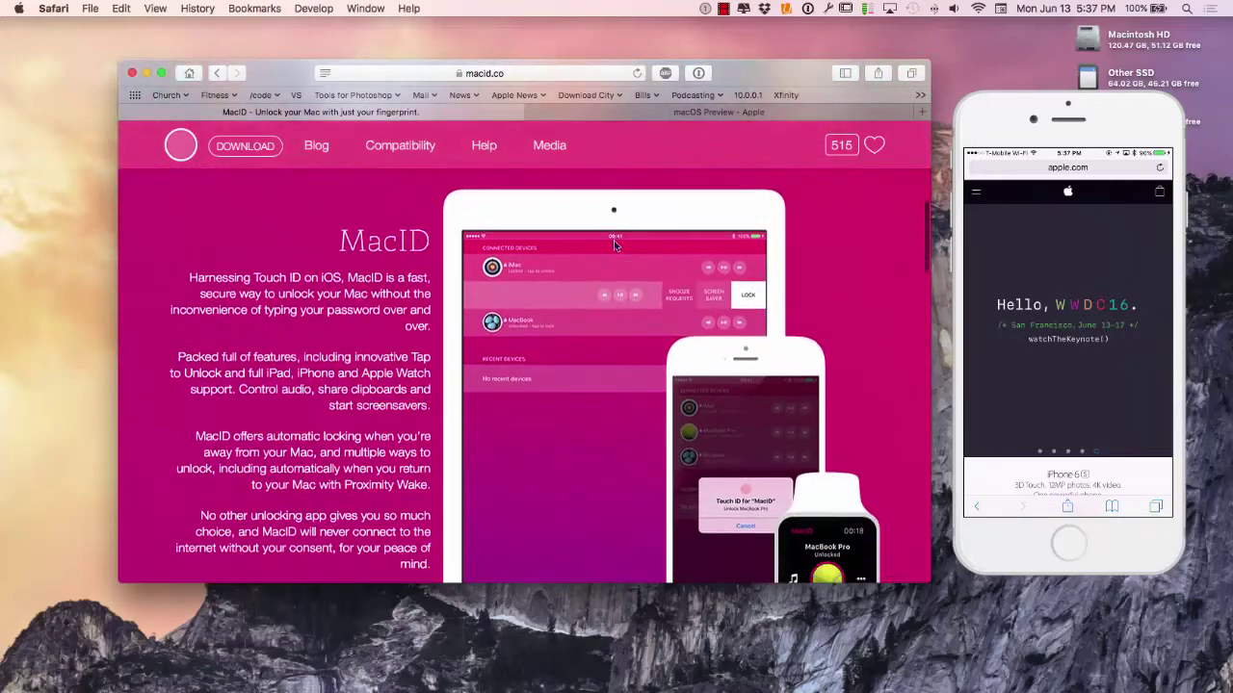
scroll(613, 245, "up", 10)
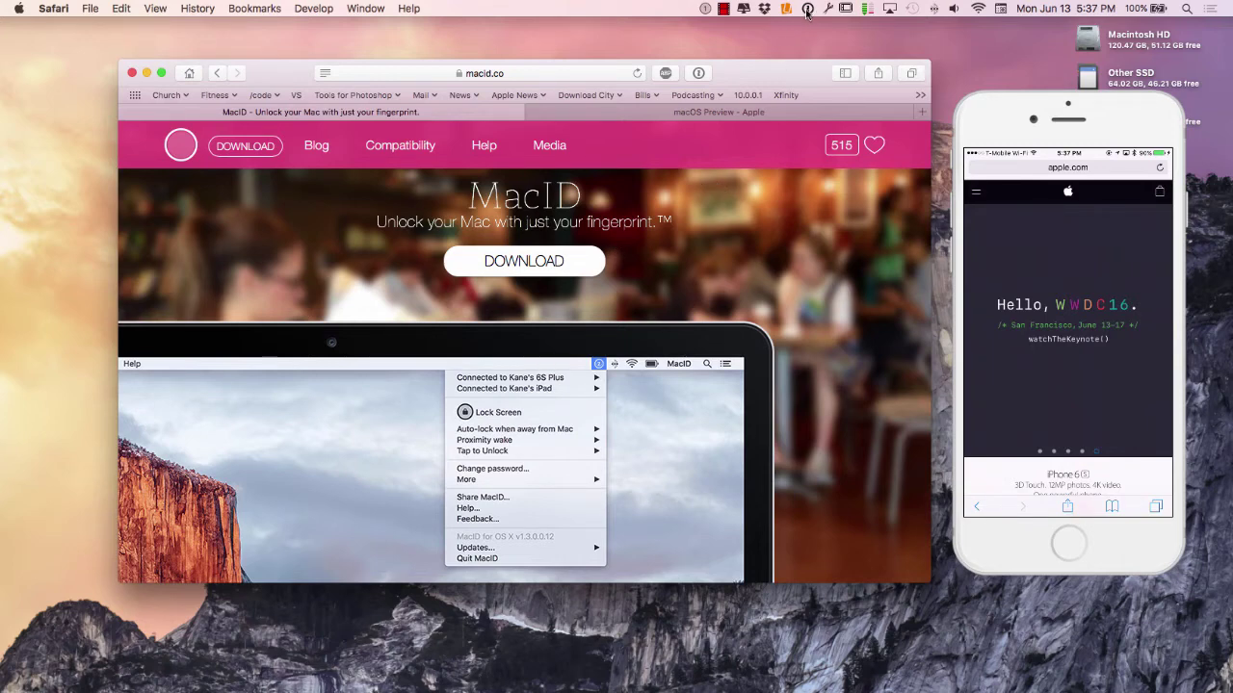
Review MacID's menu-bar Auto-lock, Proximity Wake and Tap to Unlock submenus, then dismiss the menu
left_click(705, 10)
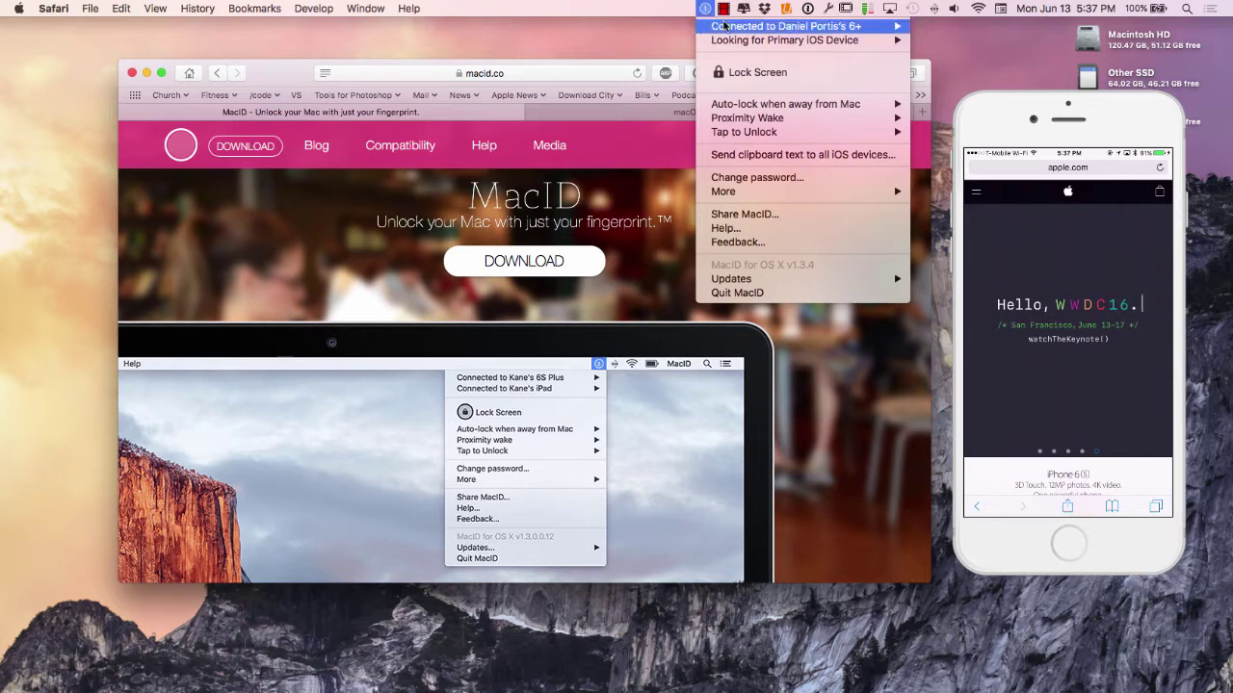
mouse_move(724, 25)
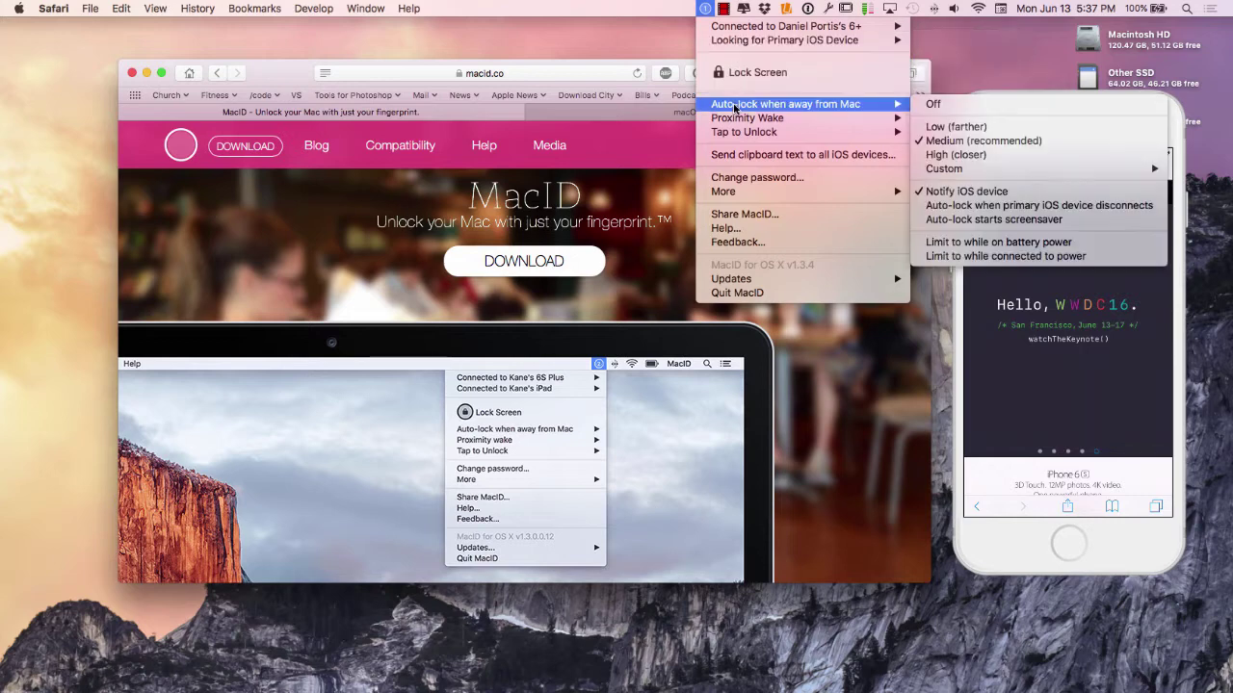
mouse_move(737, 120)
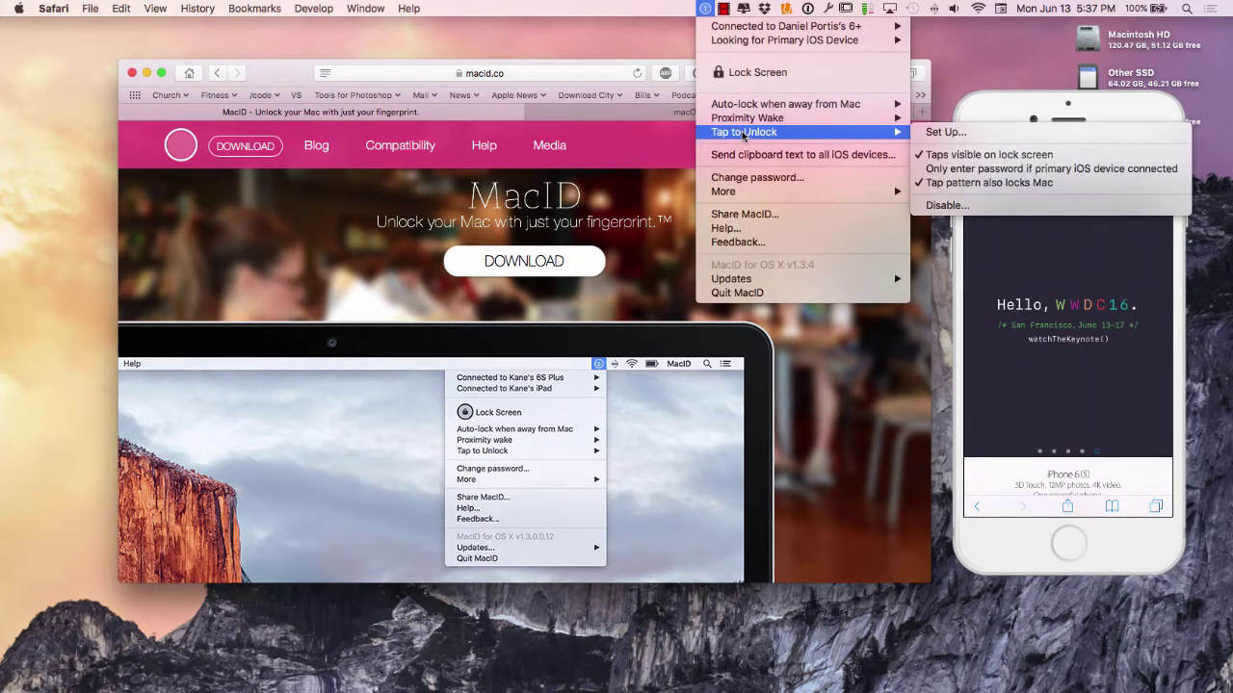
mouse_move(889, 135)
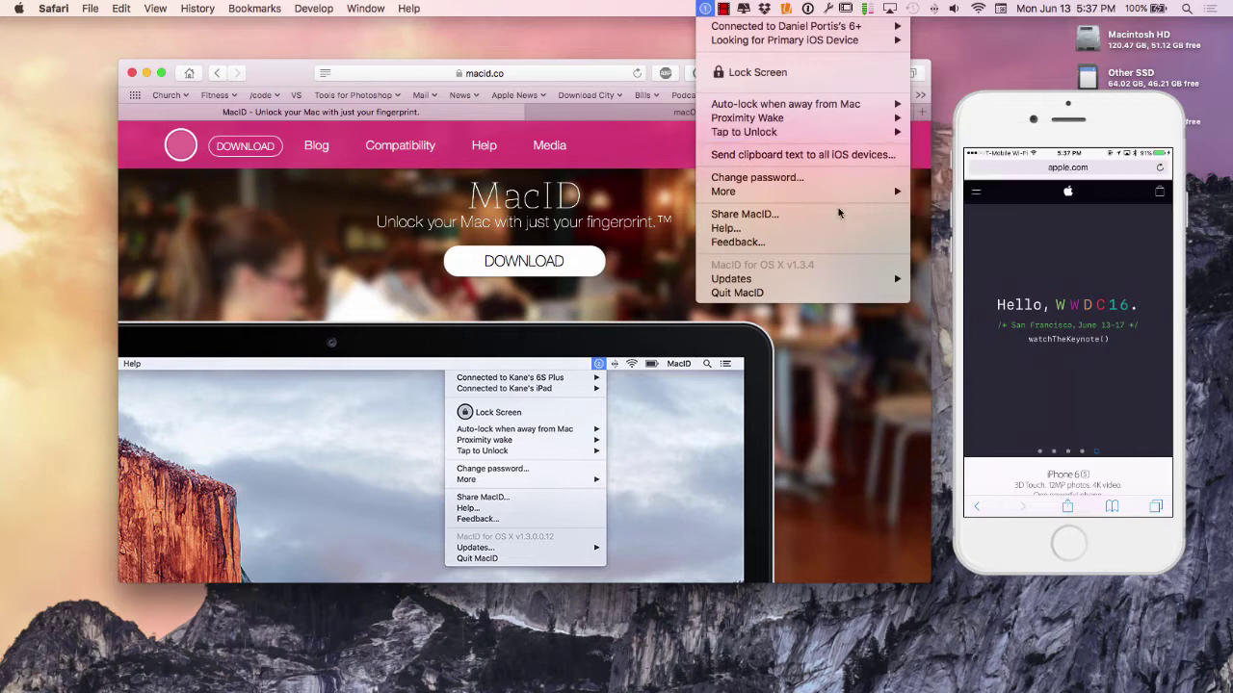
left_click(987, 124)
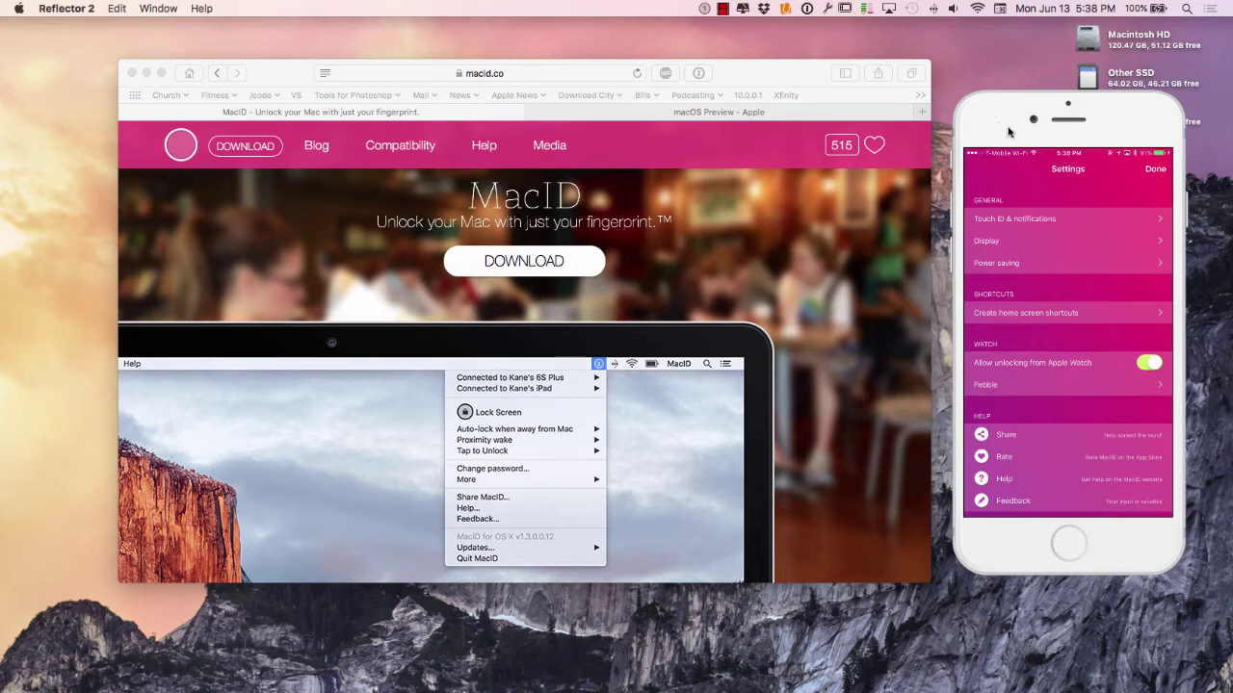
Exit the mirrored iPhone's MacID settings to its devices list, then return to Safari's macOS Sierra preview tab
left_click(1152, 171)
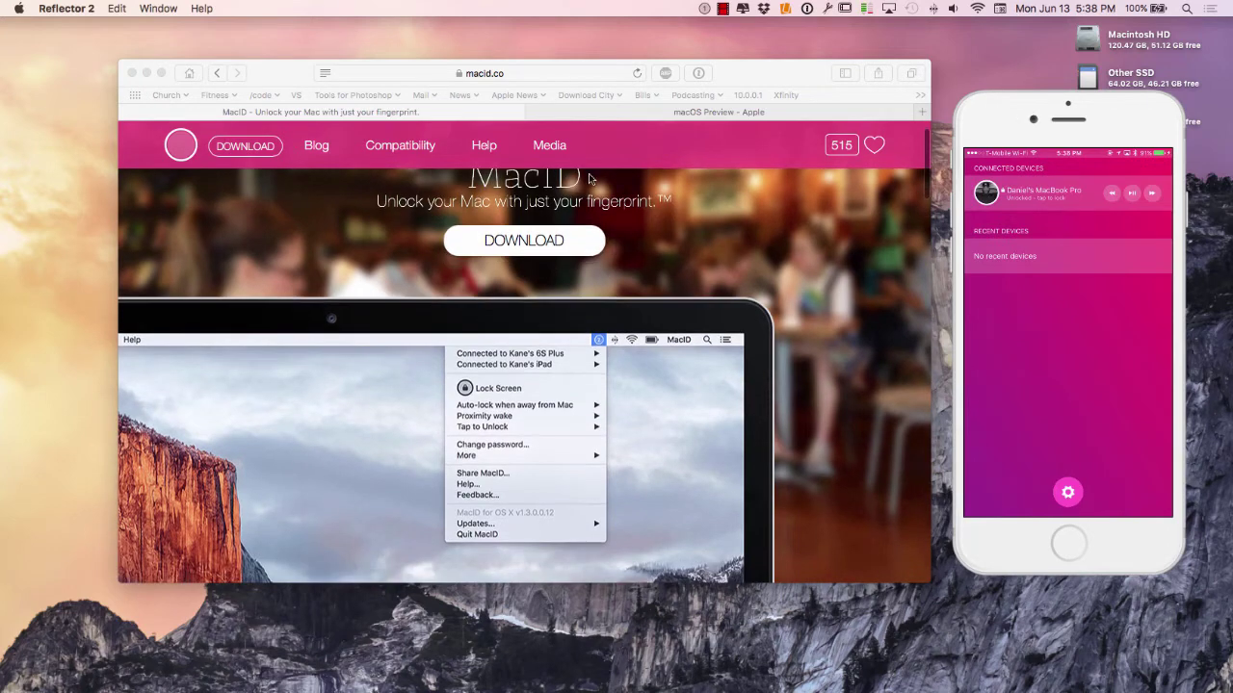
left_click(575, 112)
scroll(617, 229, "down", 4)
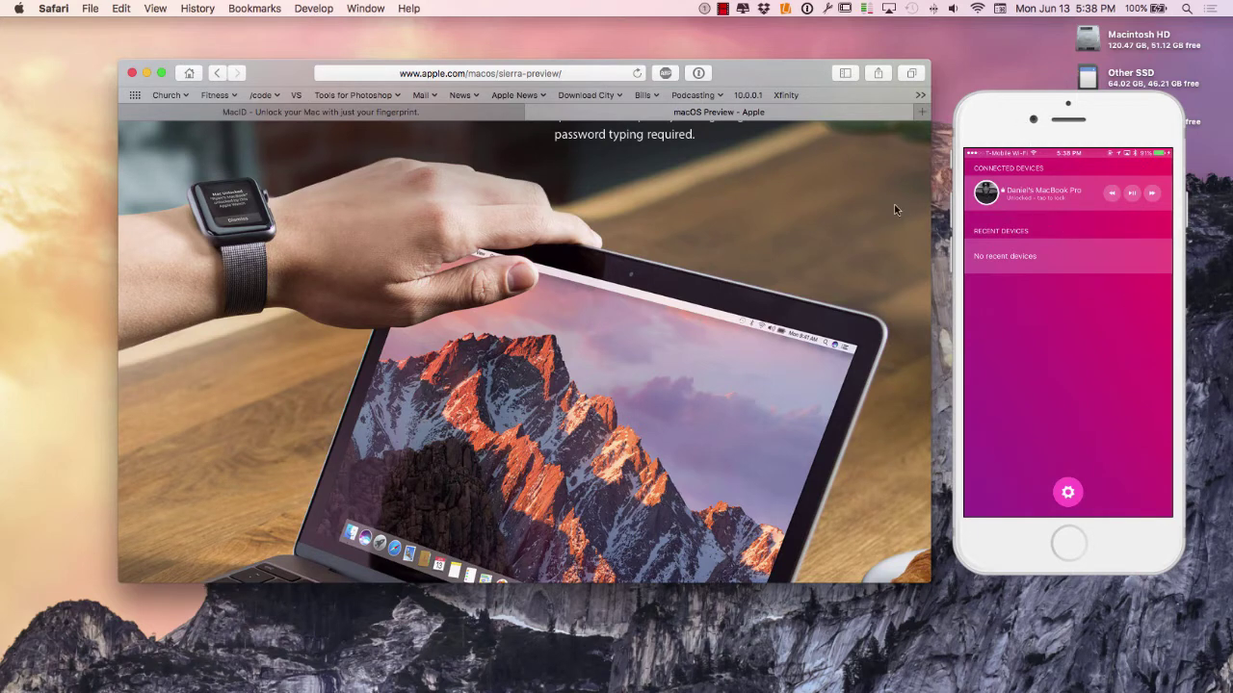
Go back to the macid.co tab and launch System Preferences from the Dock
left_click(445, 113)
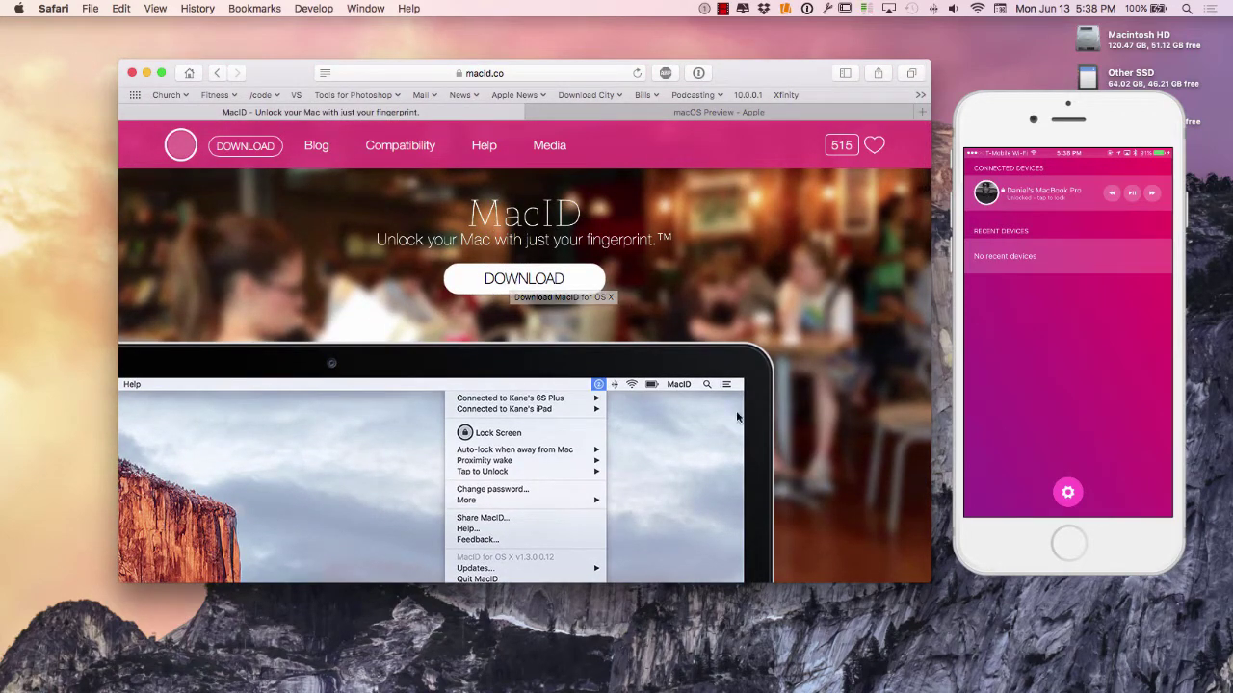
left_click(751, 686)
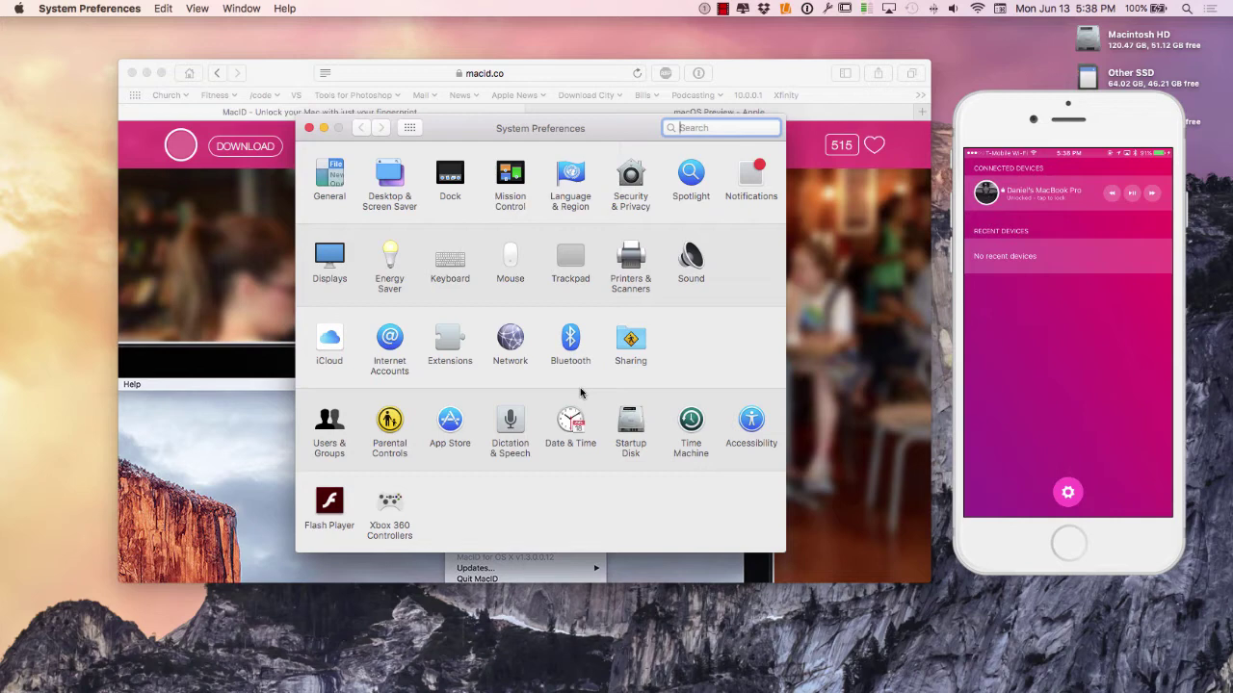
Unlock Security & Privacy, keep apps allowed from Mac App Store and identified developers, and close it
left_click(643, 197)
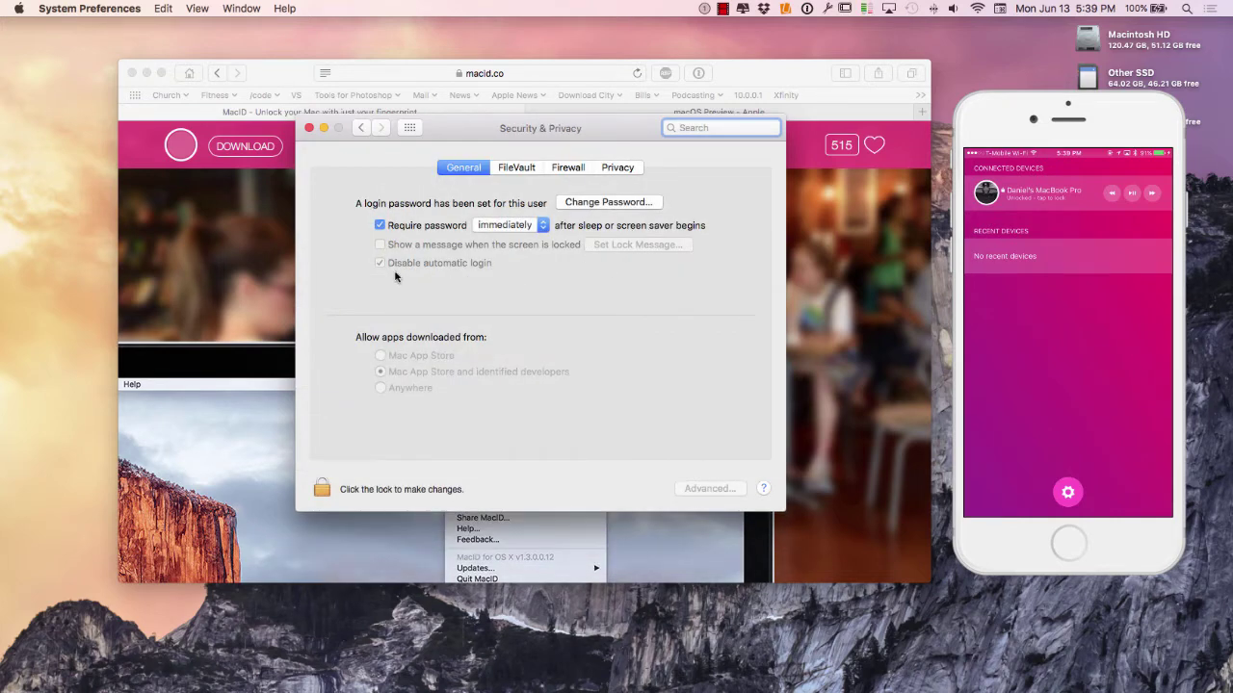
left_click(322, 490)
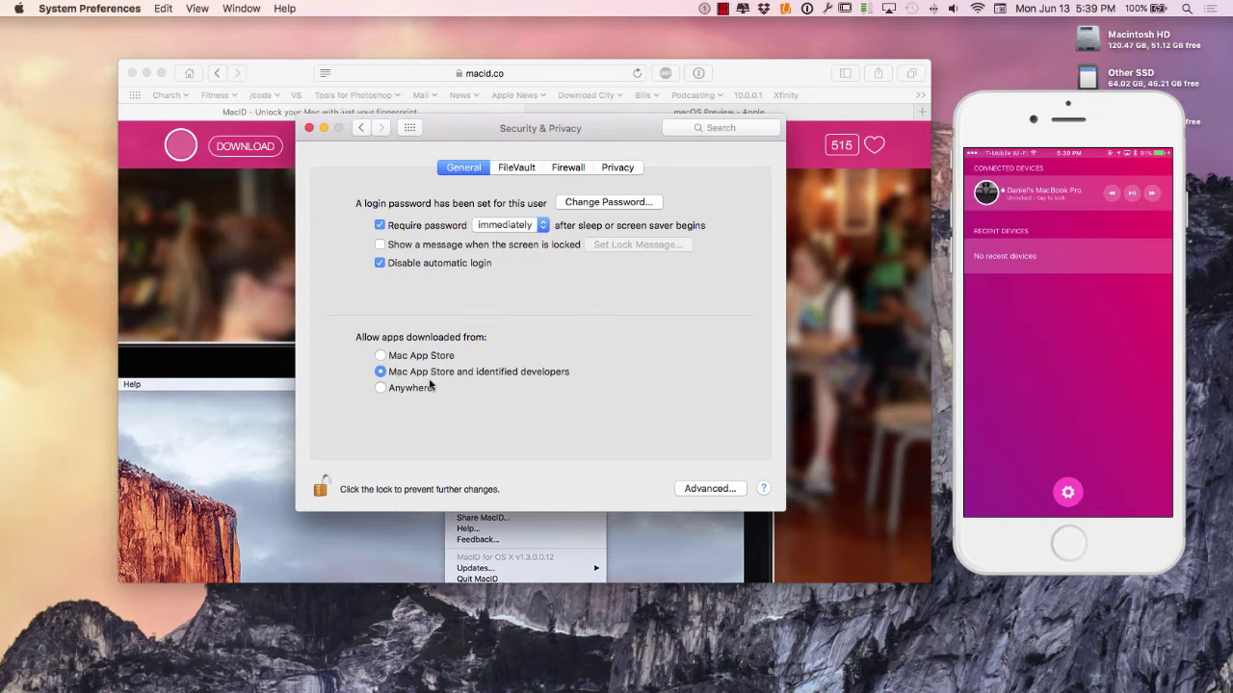
left_click(382, 356)
left_click(381, 371)
left_click(309, 128)
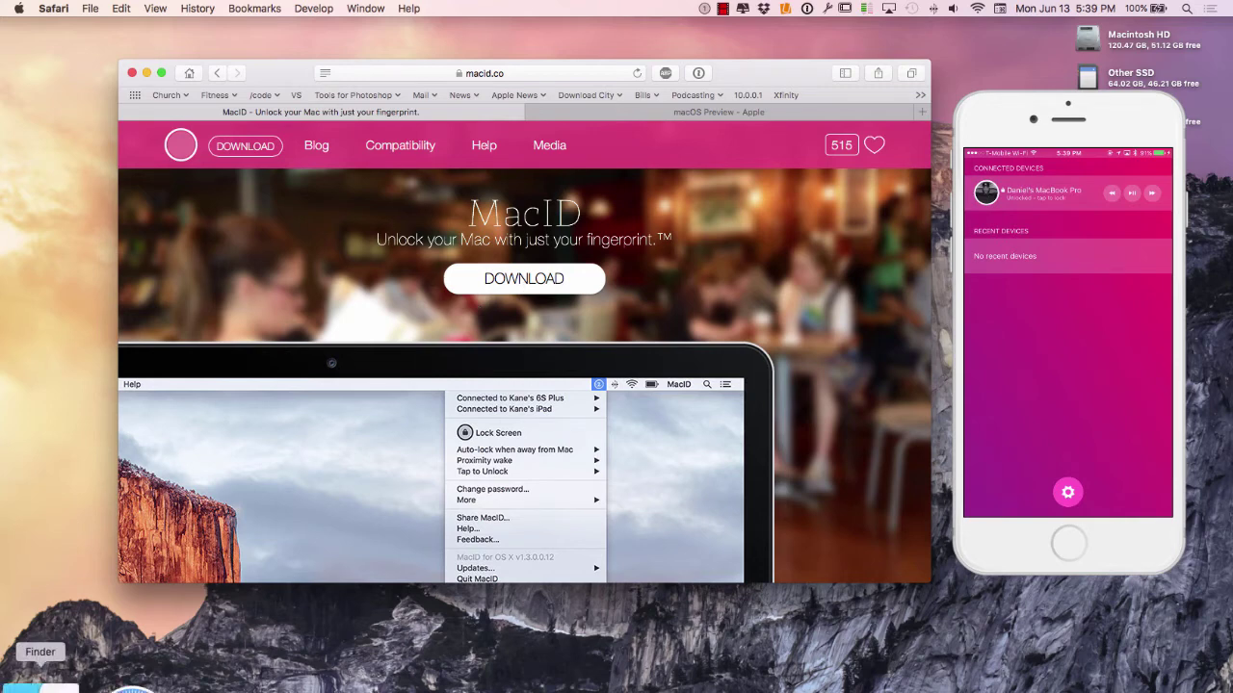
left_click(41, 659)
left_click(371, 238)
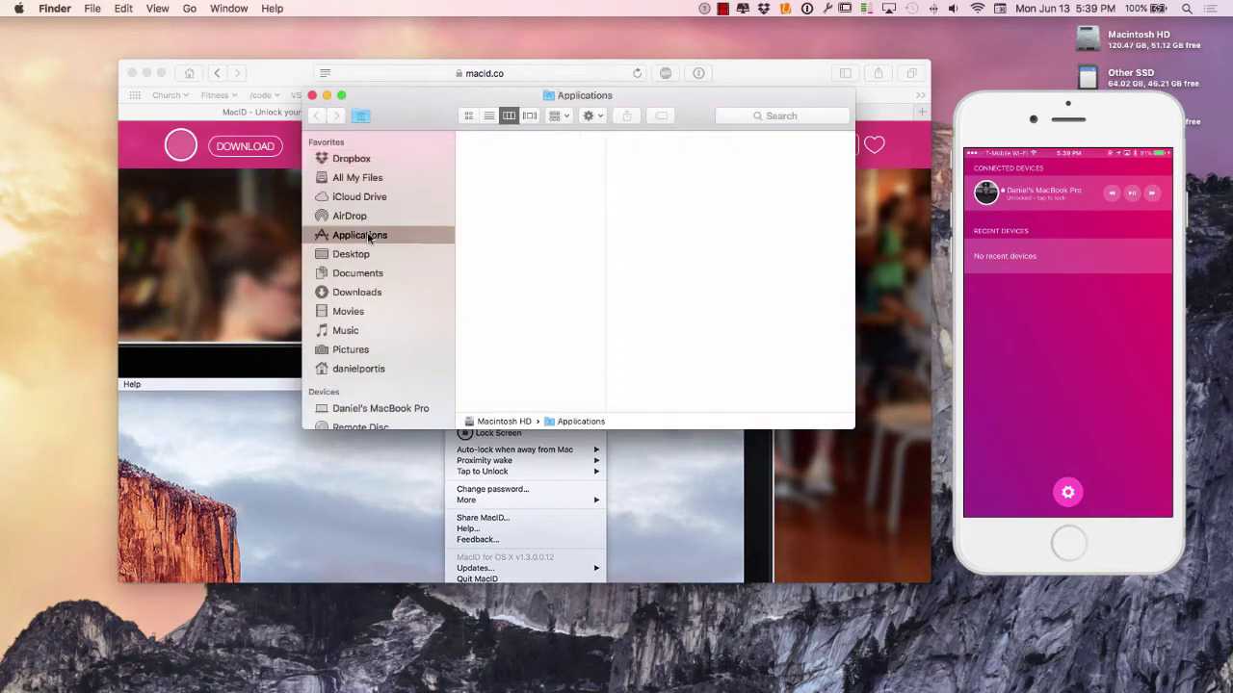
right_click(492, 206)
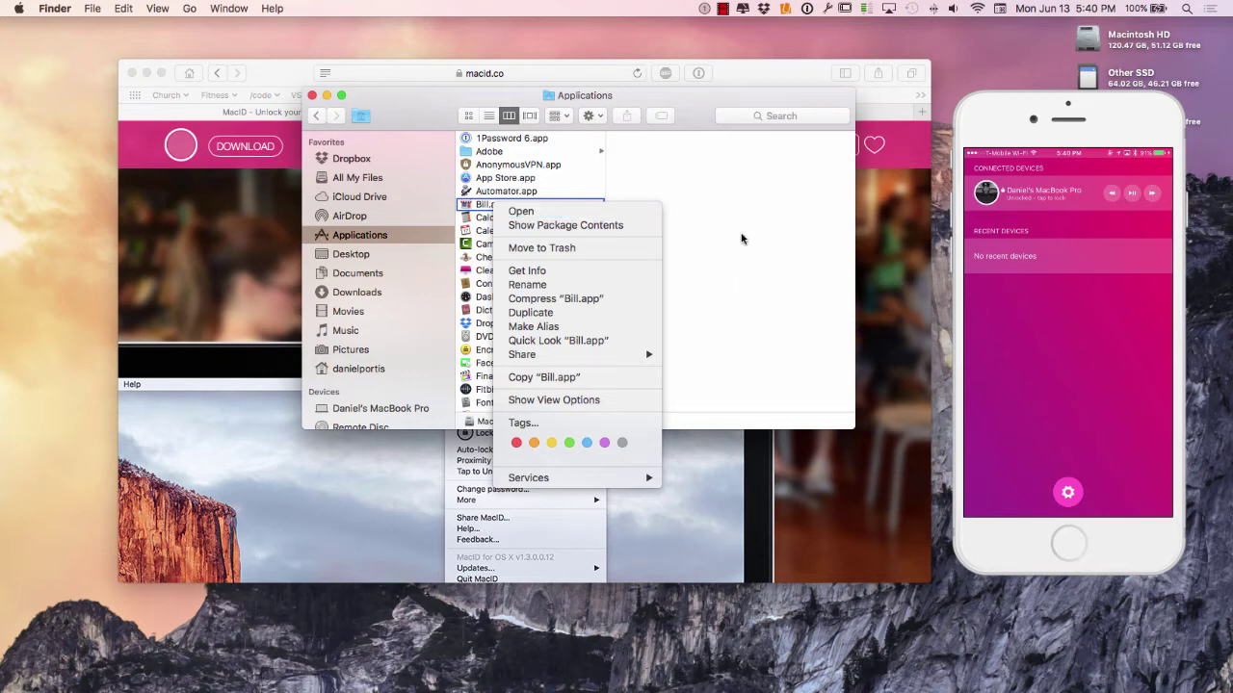
left_click(722, 256)
left_click(311, 94)
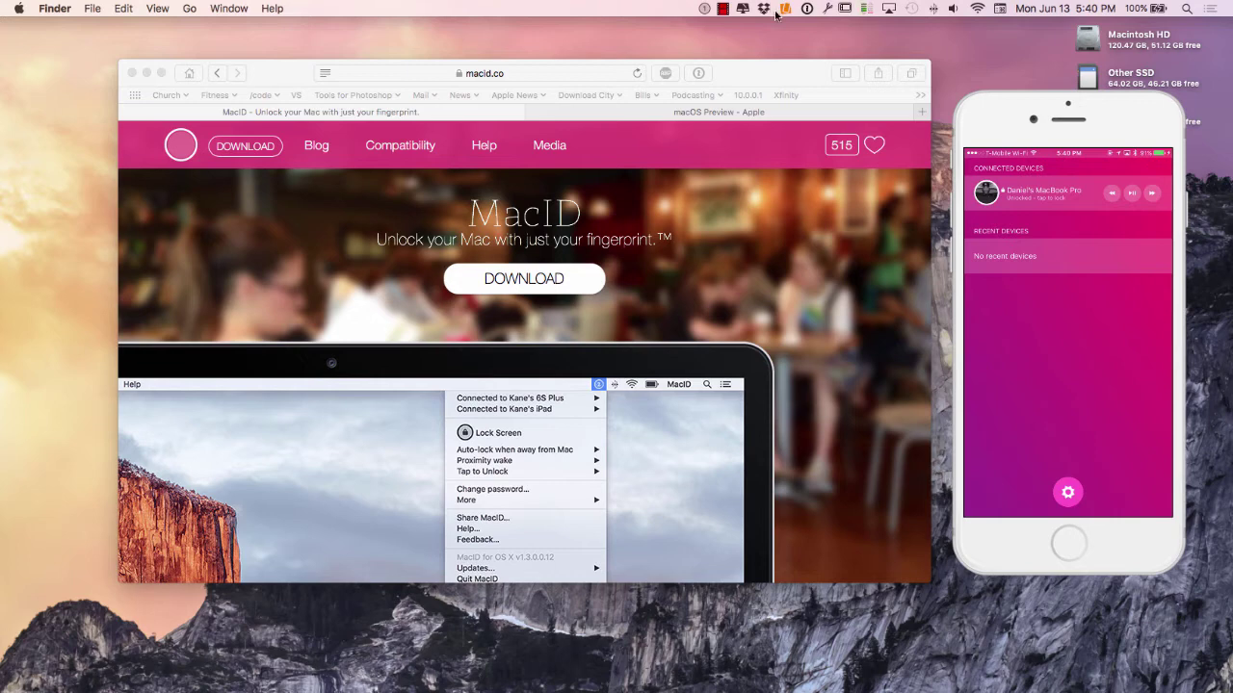
left_click(702, 9)
mouse_move(728, 33)
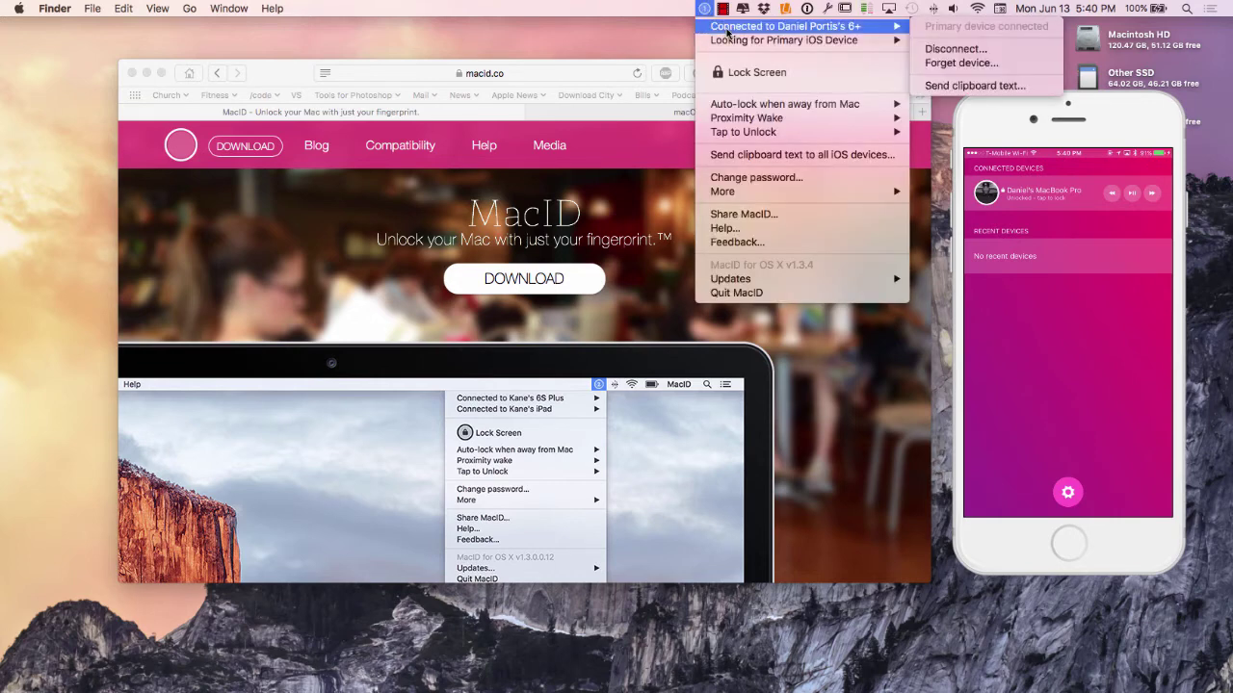
mouse_move(743, 106)
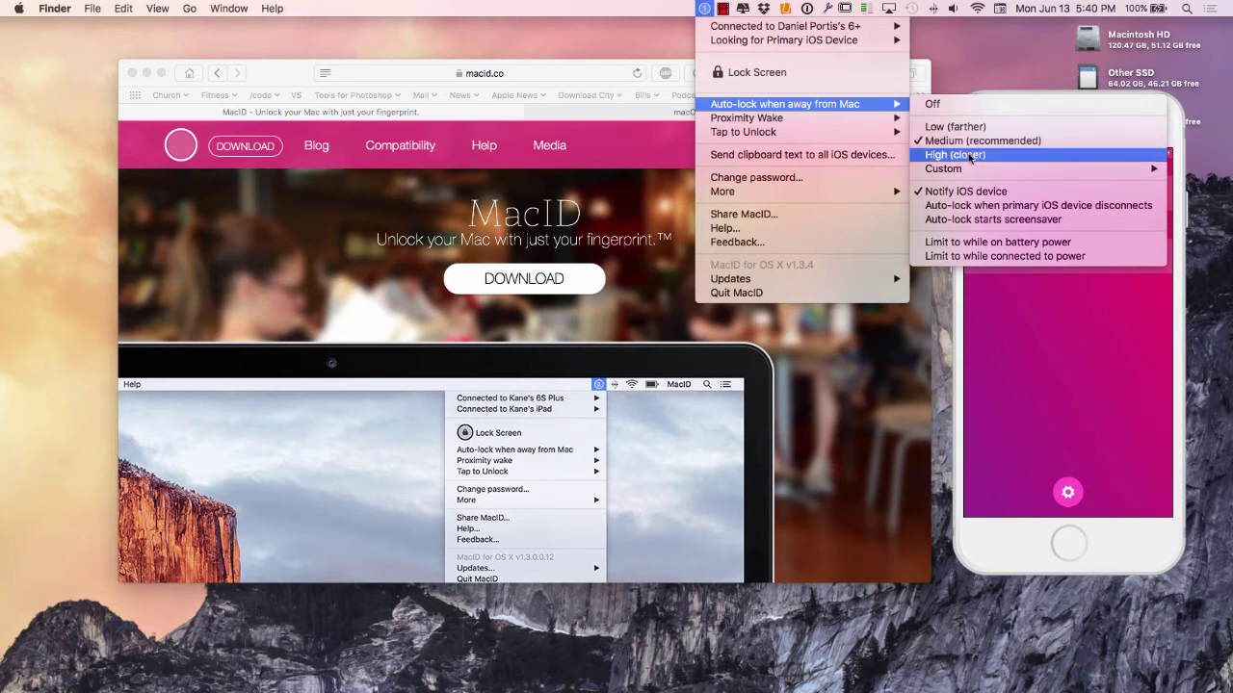
mouse_move(968, 171)
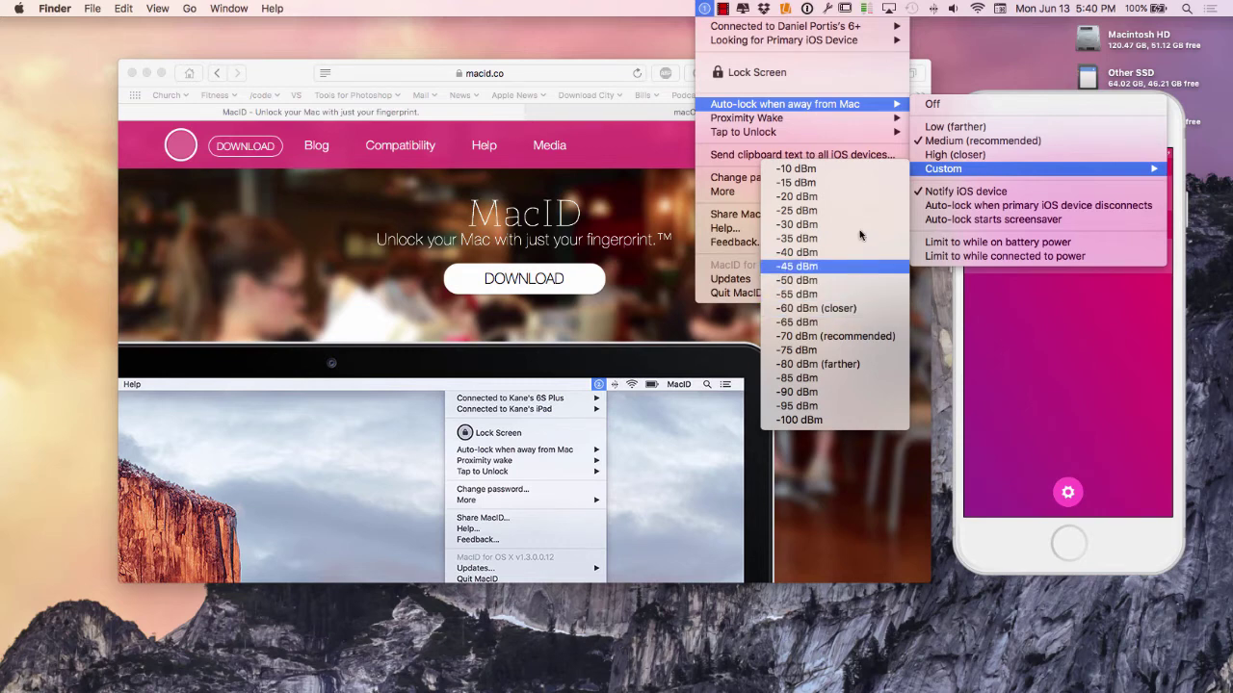
mouse_move(820, 132)
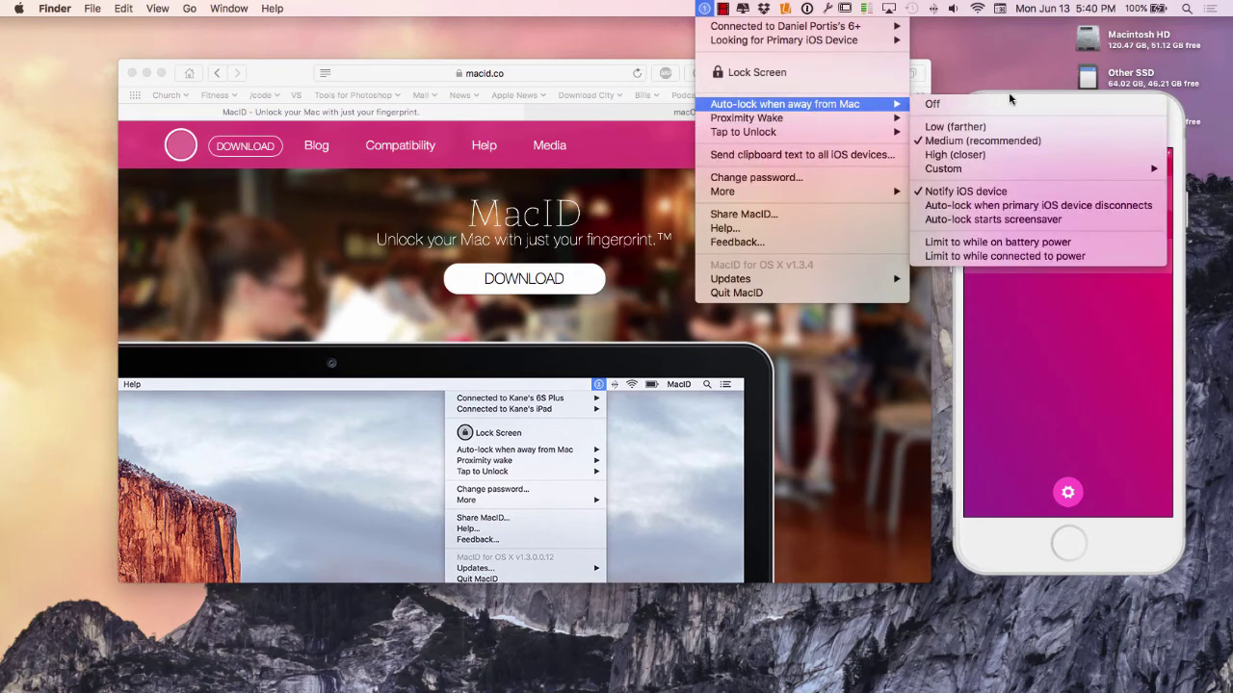
left_click(270, 76)
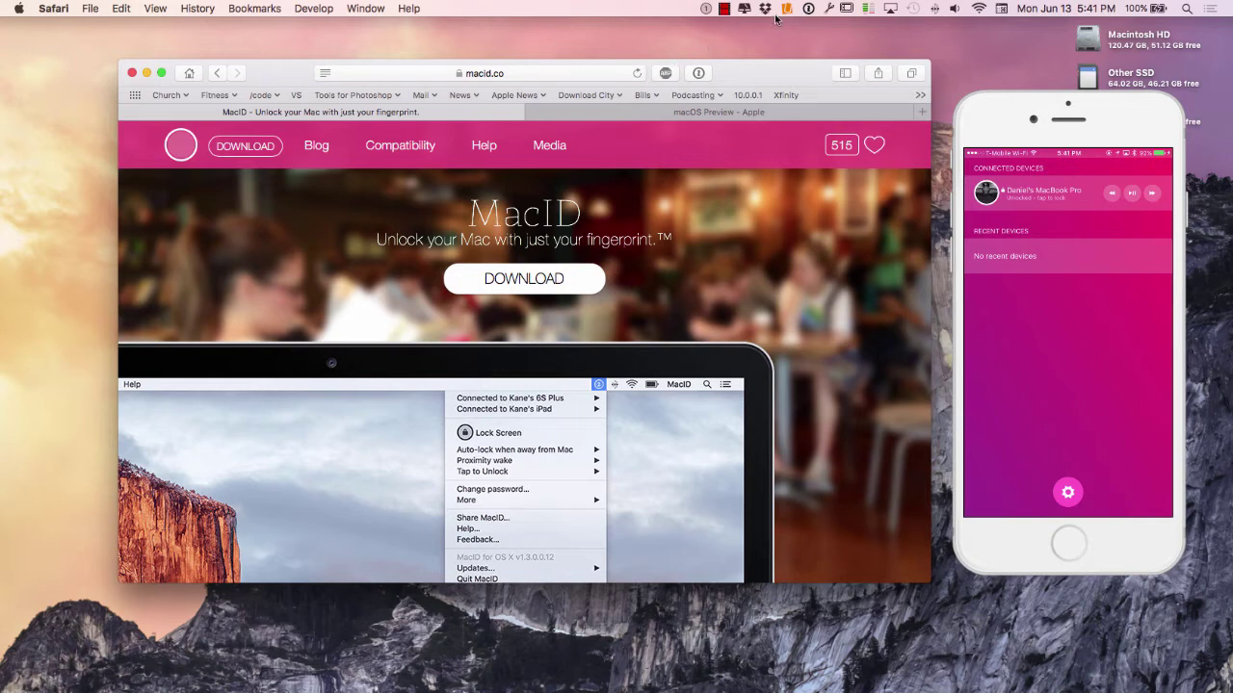
left_click(707, 9)
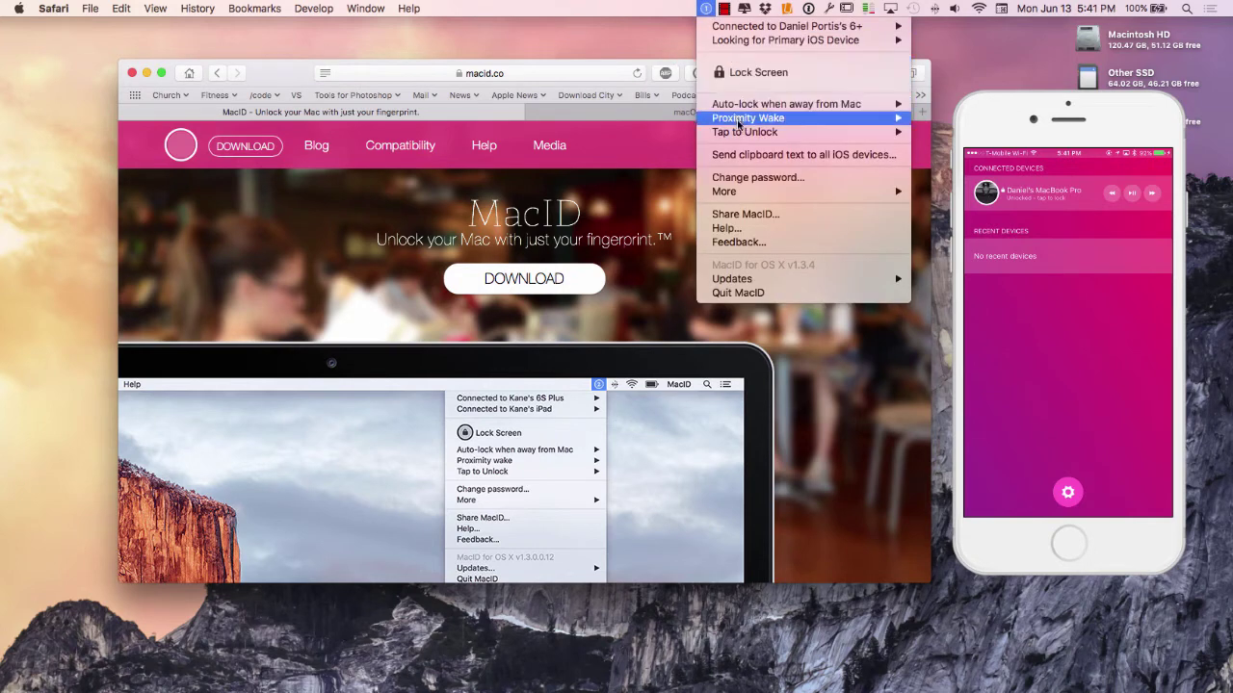
mouse_move(742, 134)
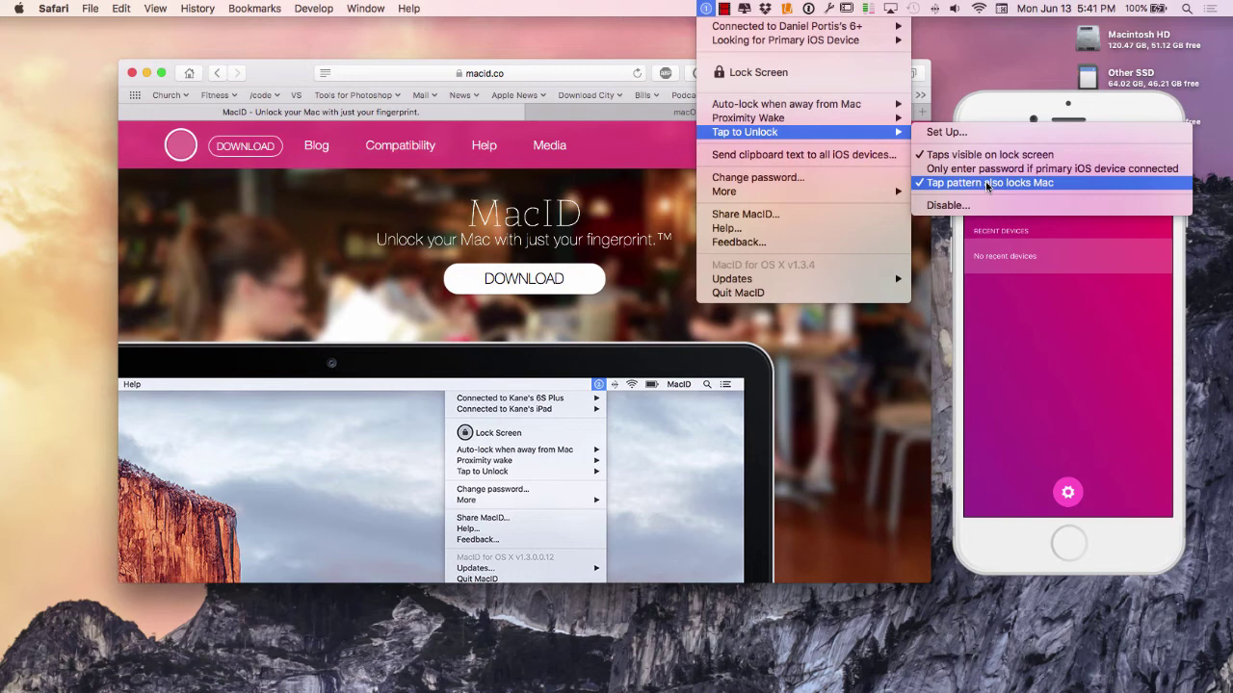
left_click(1003, 114)
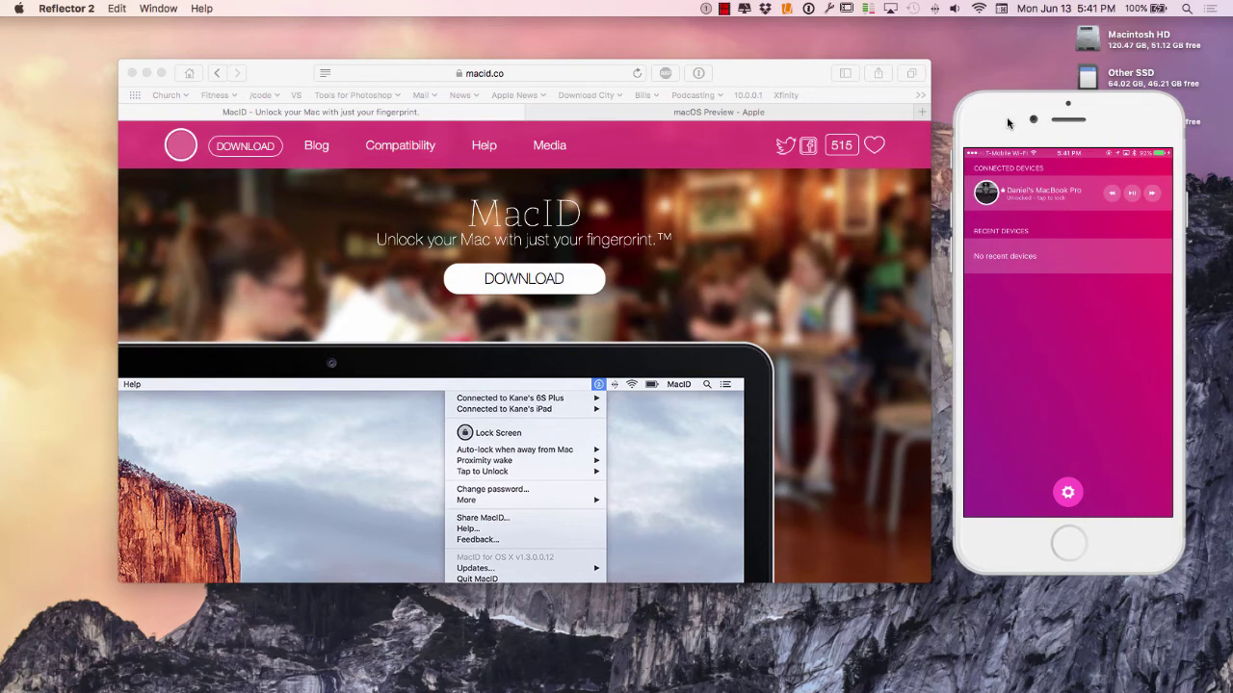
scroll(777, 267, "down", 10)
scroll(777, 266, "down", 15)
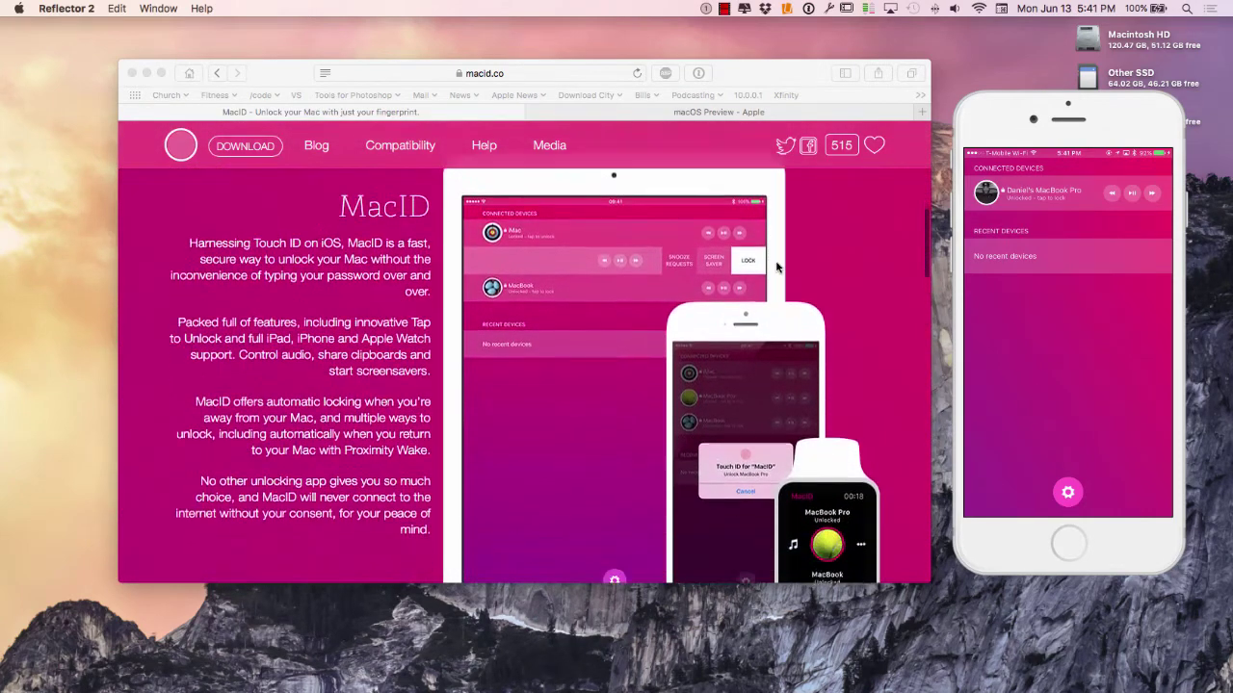
scroll(778, 266, "down", 5)
scroll(777, 267, "up", 4)
scroll(537, 417, "up", 3)
scroll(528, 421, "down", 7)
scroll(529, 421, "down", 5)
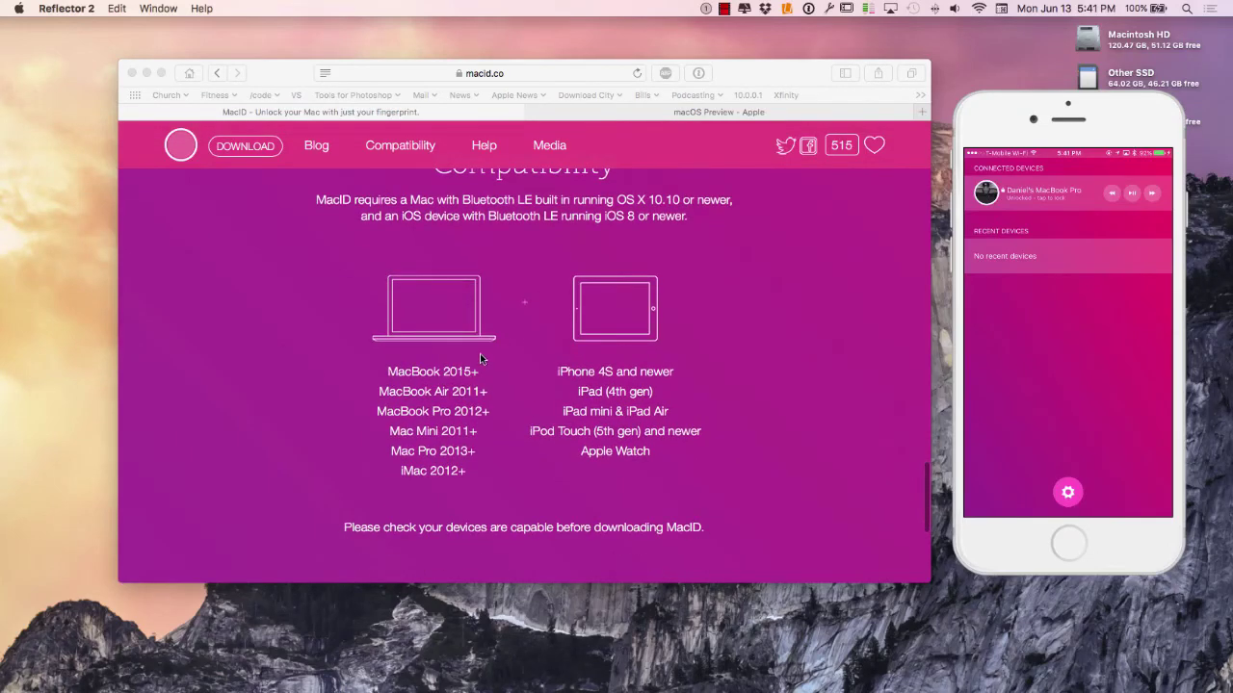
left_click(405, 371)
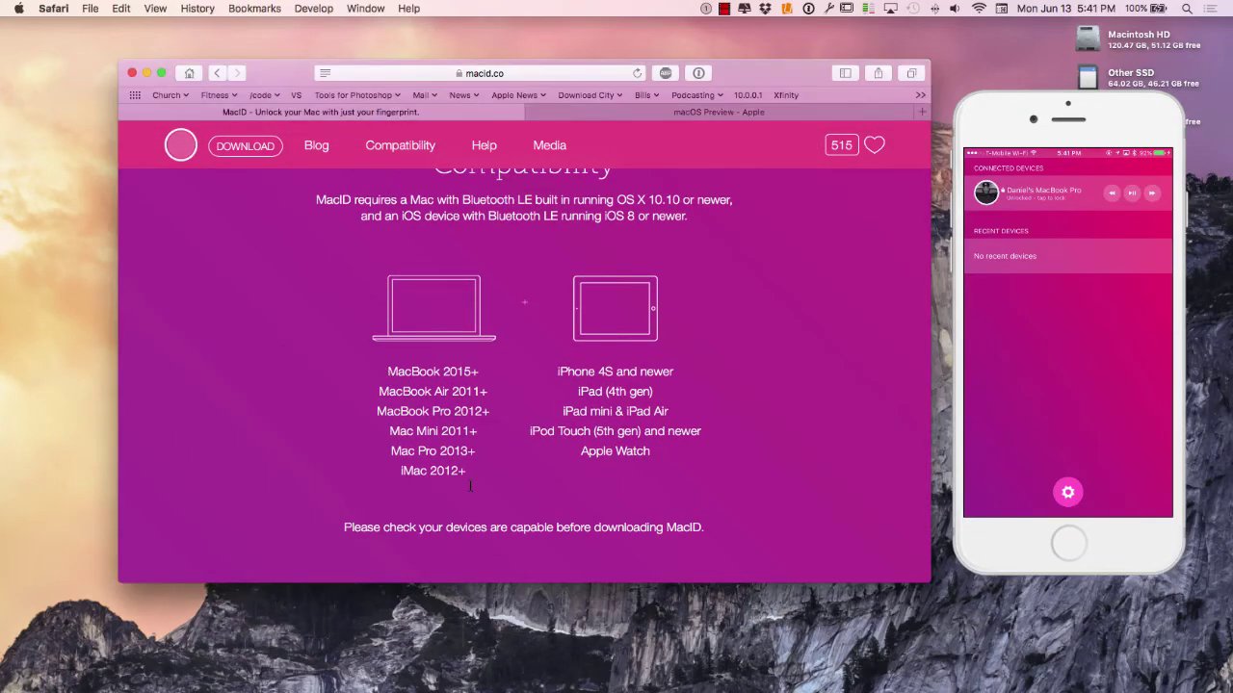
left_click_drag(468, 471, 407, 371)
left_click(396, 429)
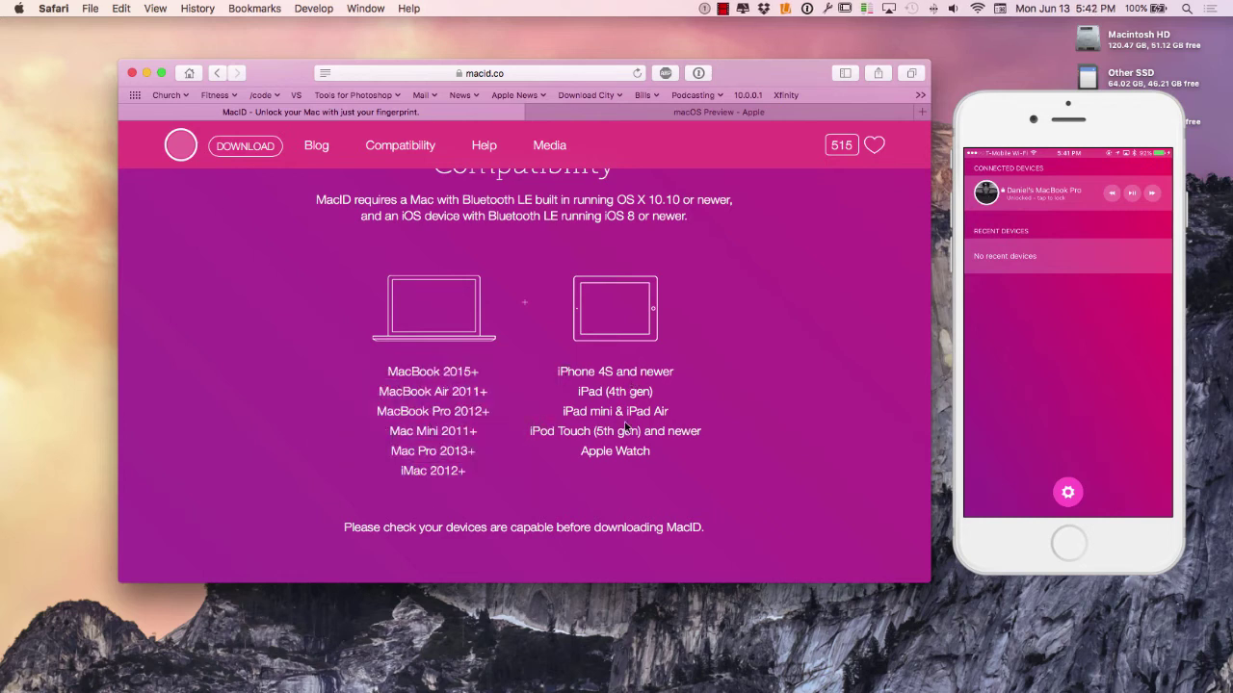
scroll(616, 390, "down", 5)
scroll(638, 405, "up", 20)
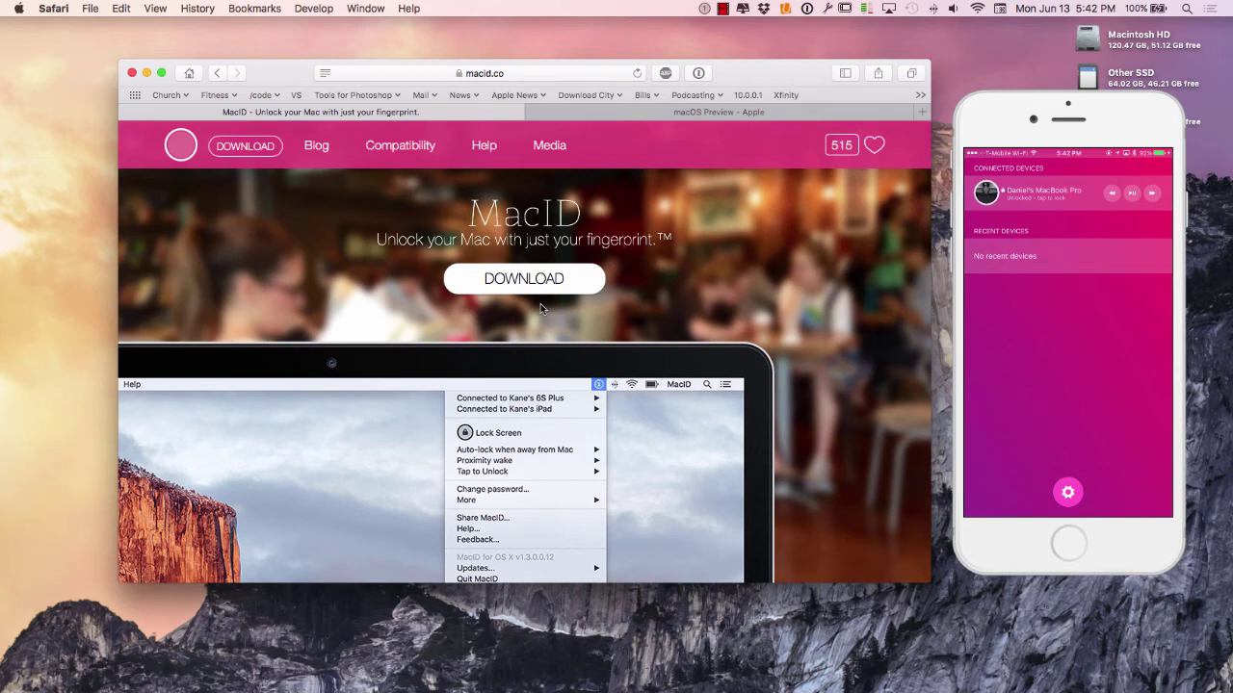
Switch to the apple.com macOS Sierra preview tab and locate its Auto Unlock with Apple Watch section
left_click(714, 112)
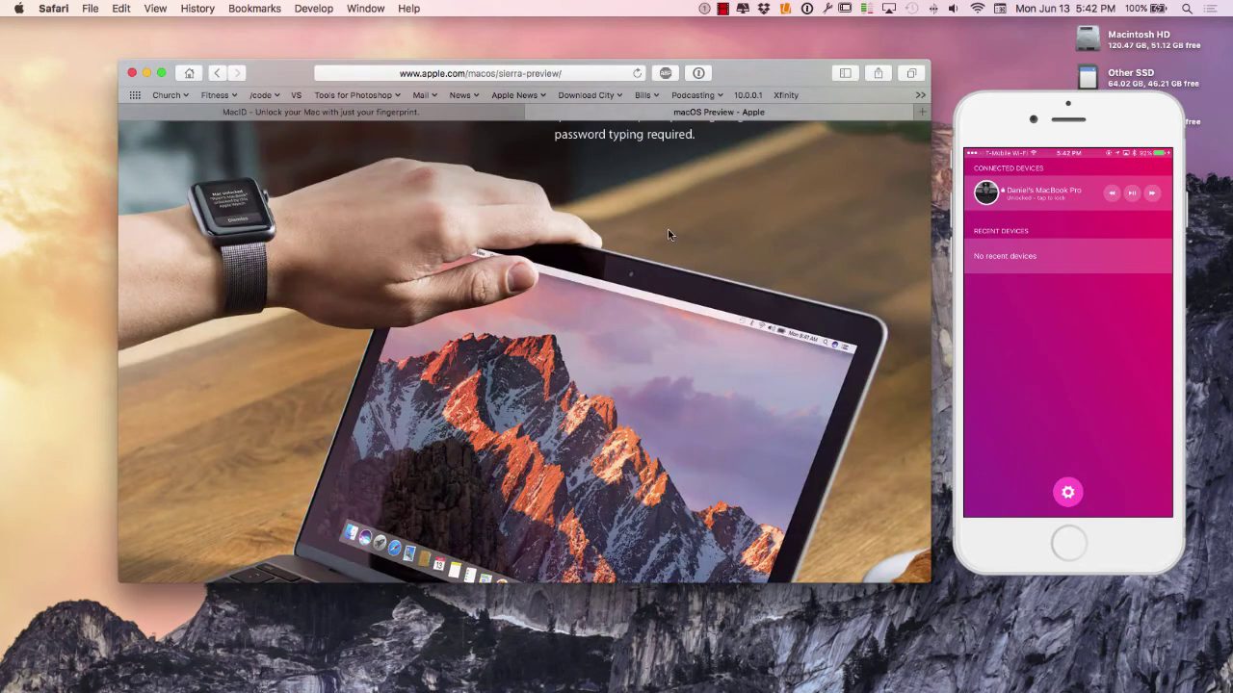
scroll(668, 232, "up", 2)
scroll(668, 237, "up", 2)
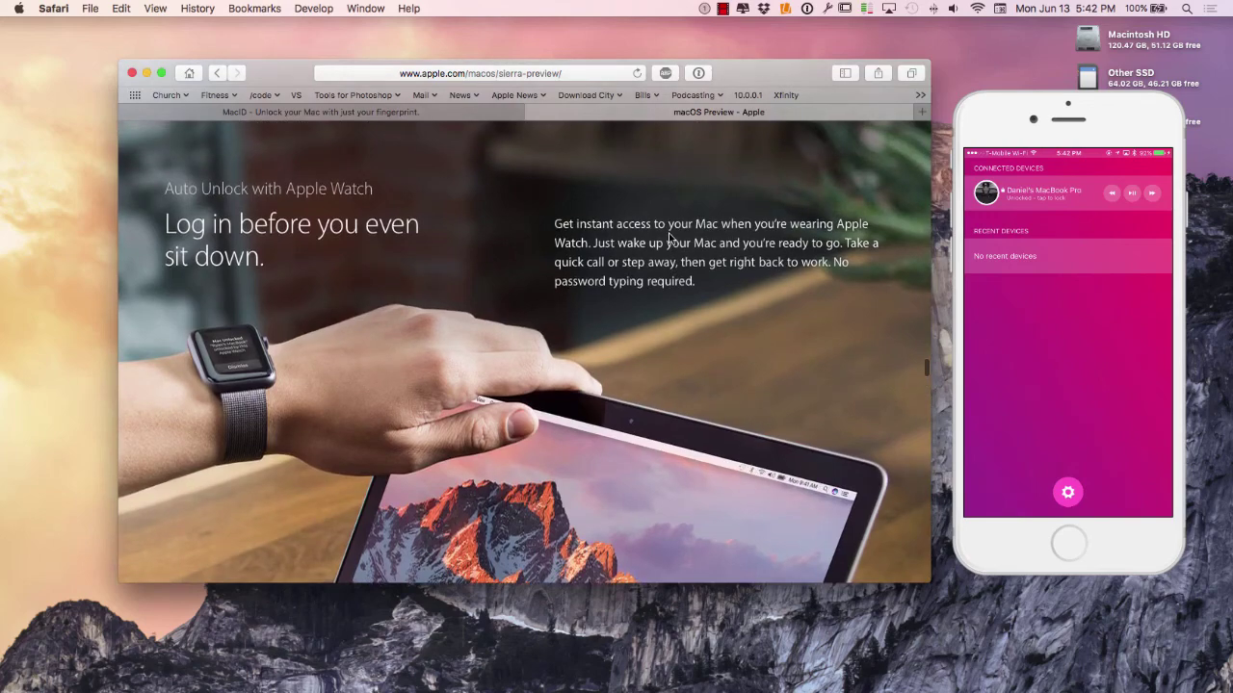
scroll(670, 240, "up", 3)
scroll(670, 240, "down", 5)
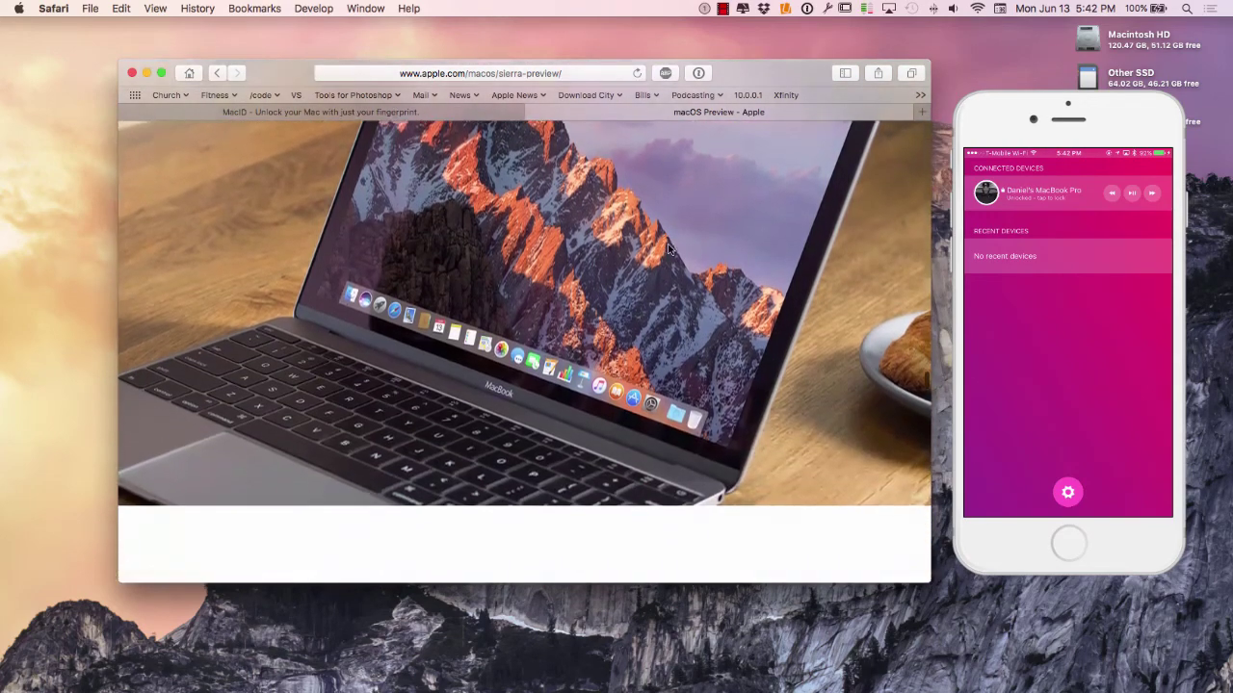
scroll(668, 247, "up", 5)
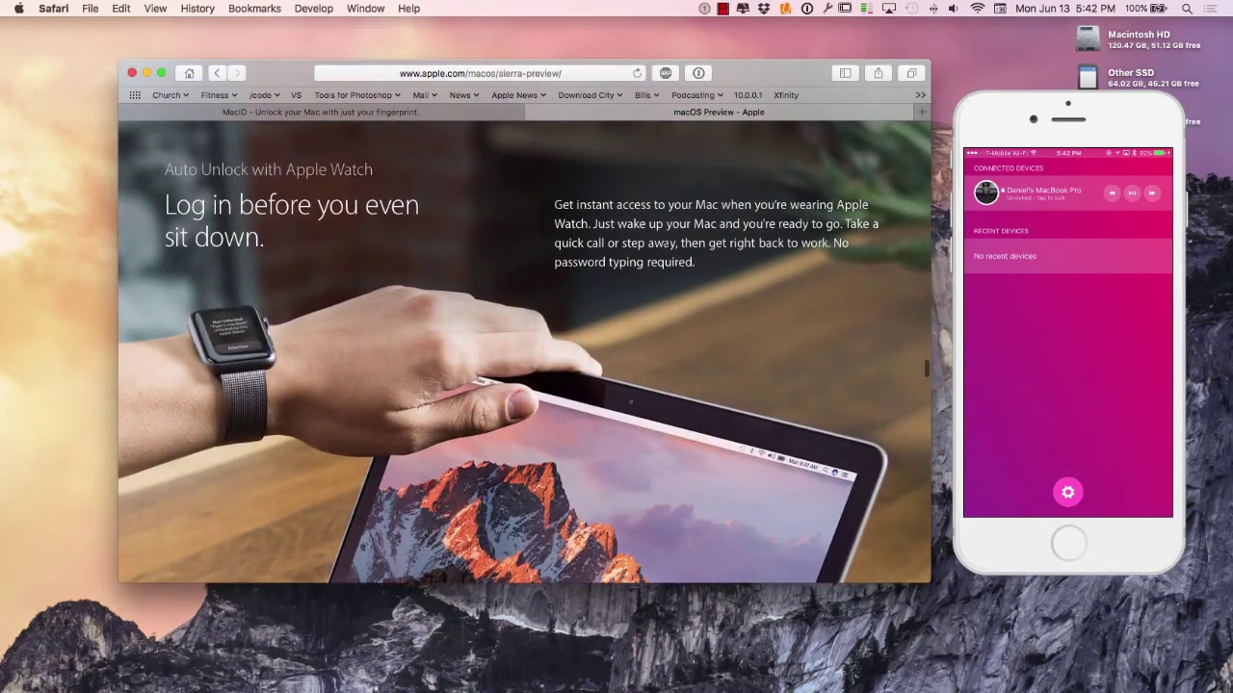
scroll(668, 242, "down", 2)
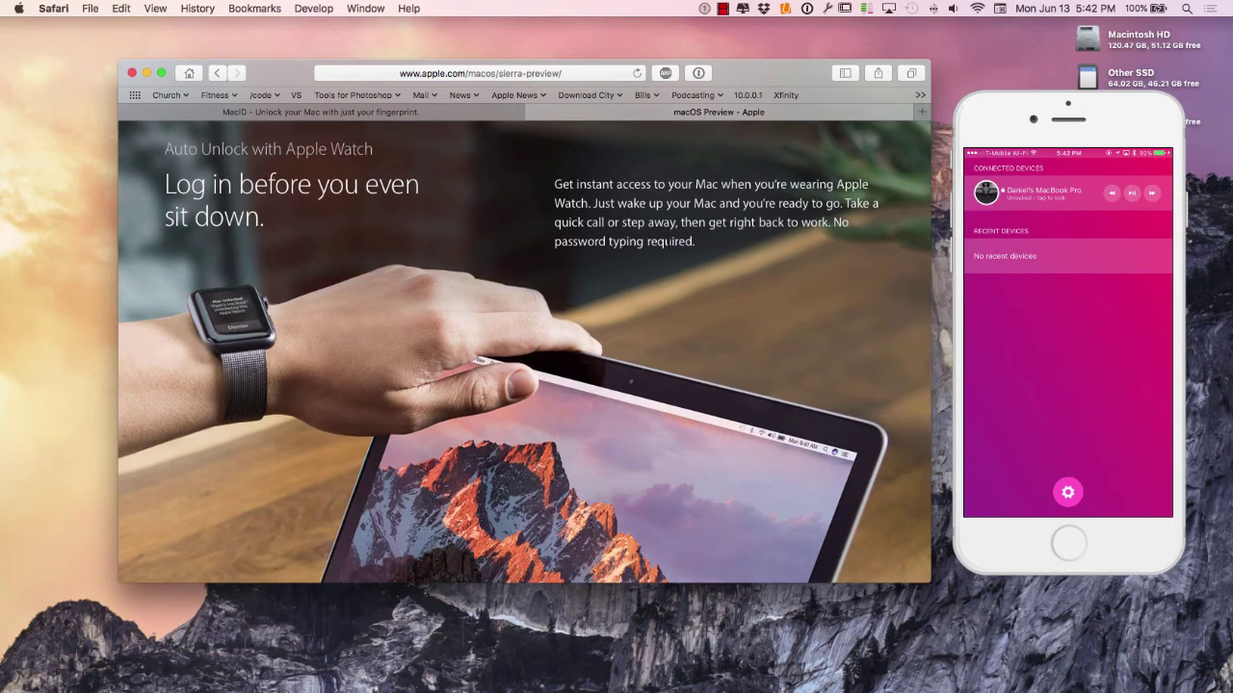
scroll(585, 210, "up", 2)
scroll(585, 211, "down", 5)
scroll(585, 216, "down", 5)
scroll(586, 216, "up", 5)
scroll(586, 214, "up", 4)
scroll(586, 212, "down", 10)
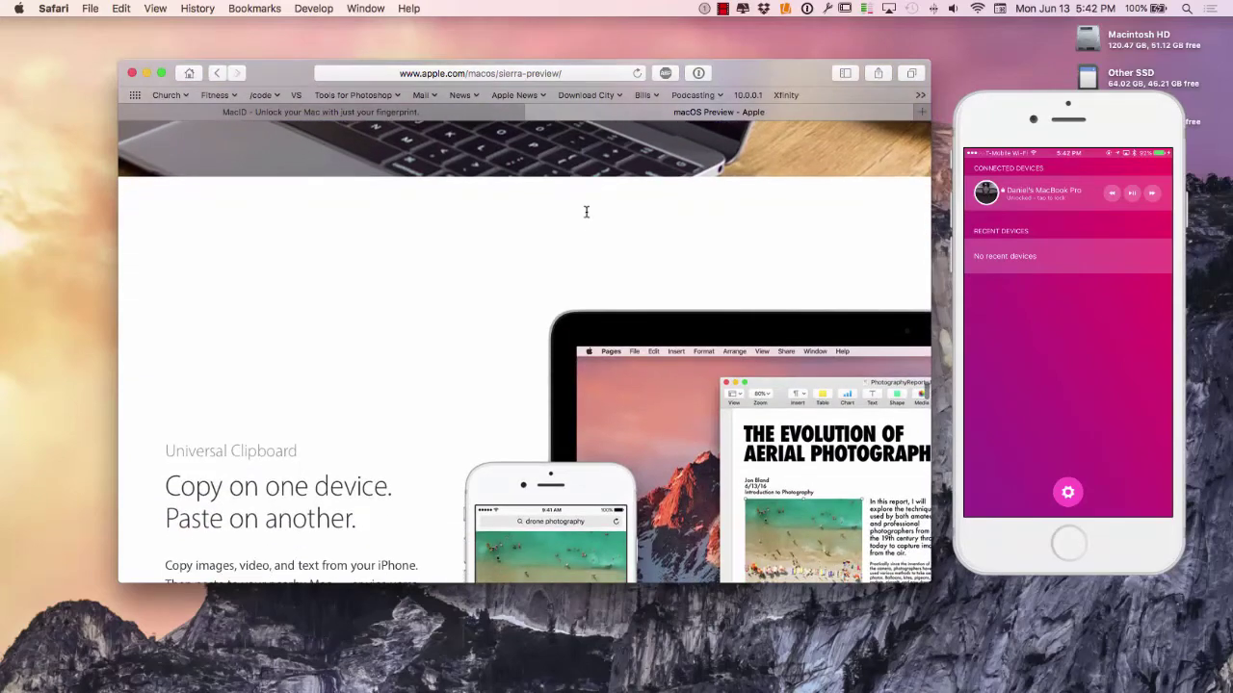
scroll(586, 214, "up", 10)
scroll(585, 214, "up", 4)
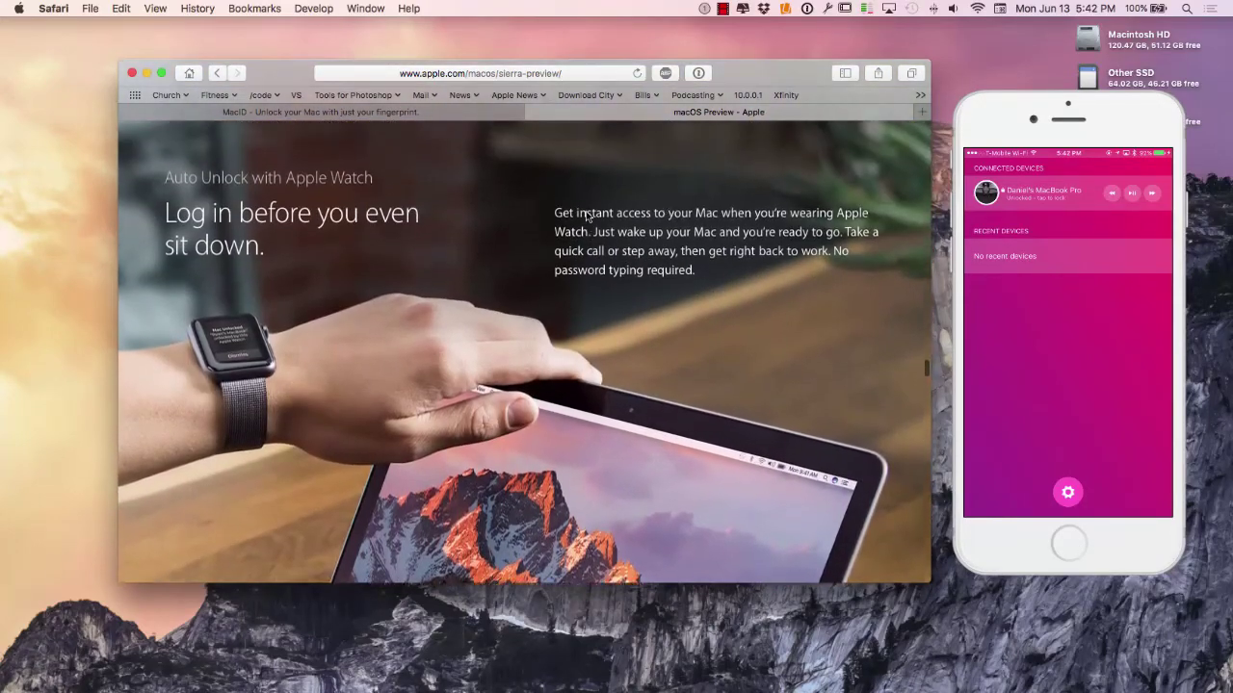
scroll(585, 216, "down", 1)
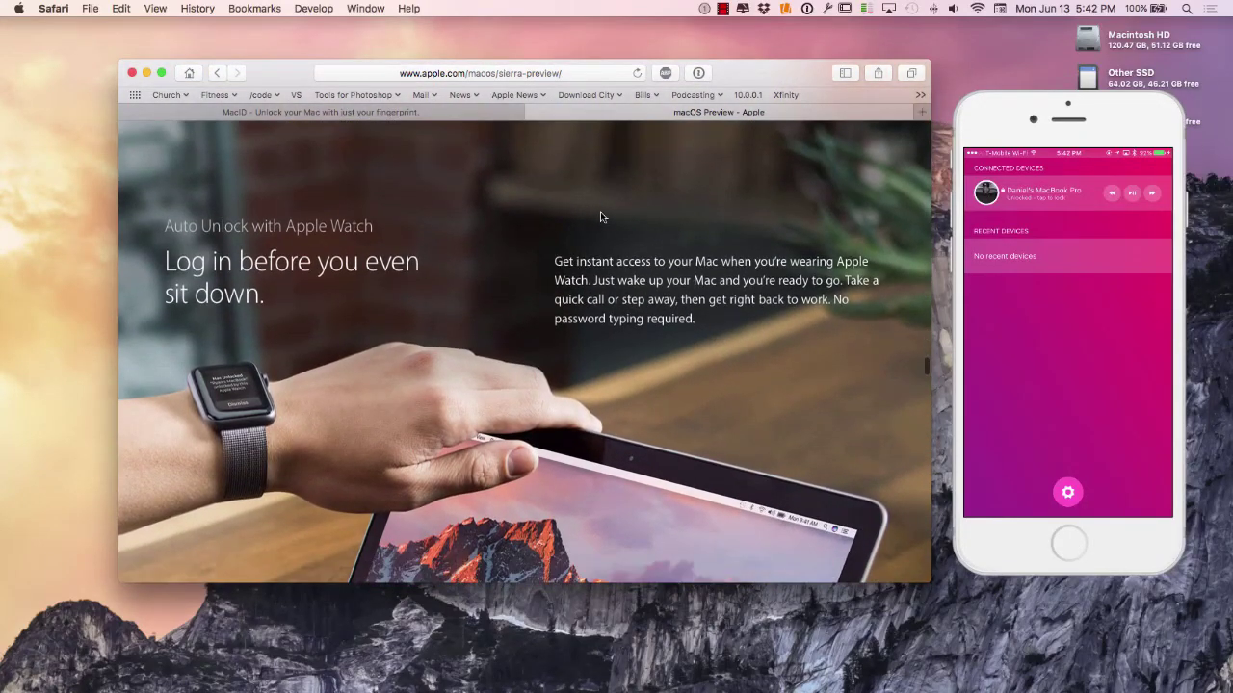